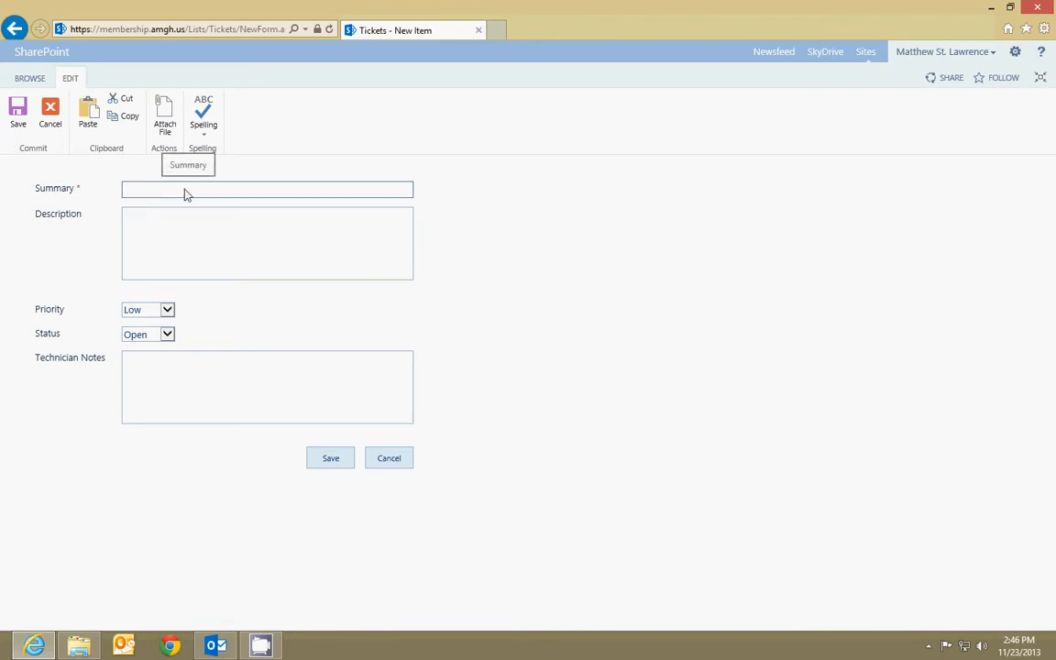
Examine the Description, Priority, Status and Technician Notes fields of the new ticket form, including the drop-down choices, and cancel the form
left_click(198, 230)
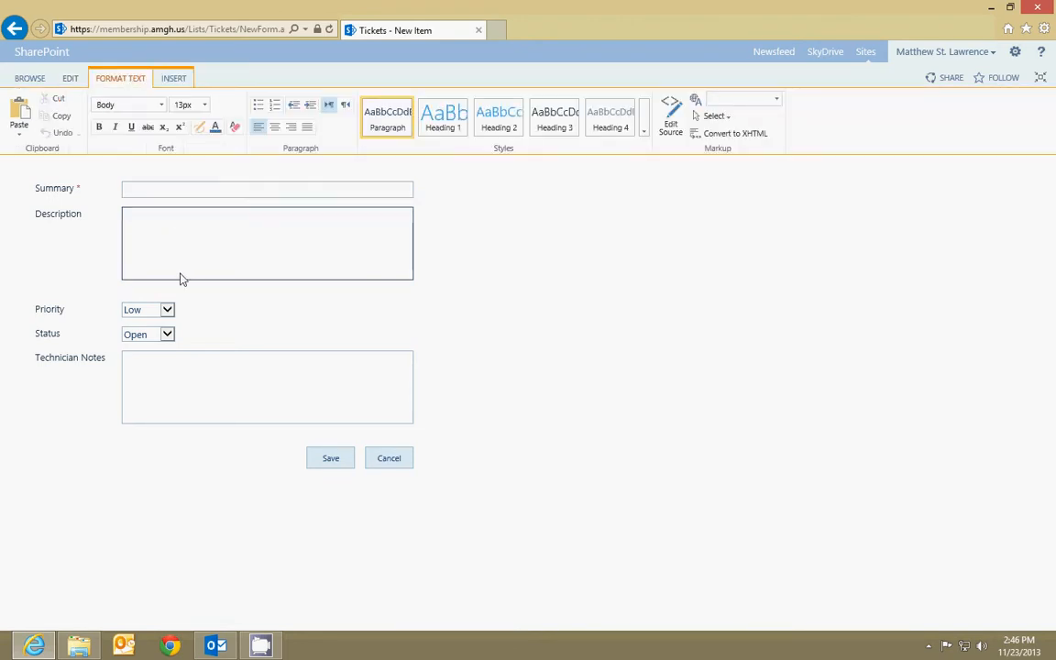
left_click(168, 311)
left_click(217, 302)
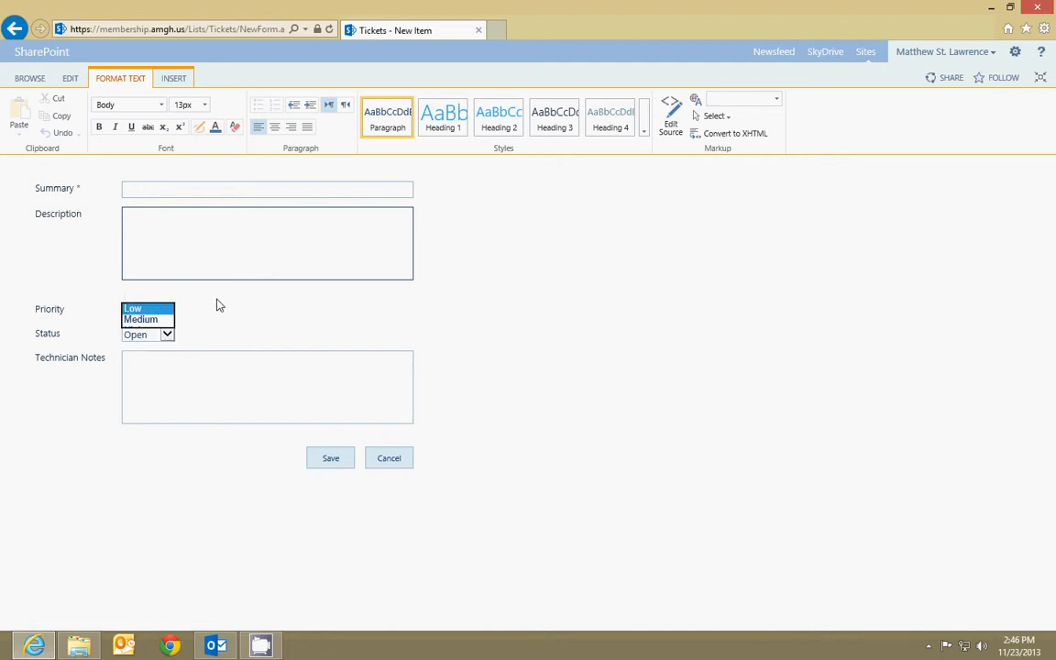
left_click(169, 336)
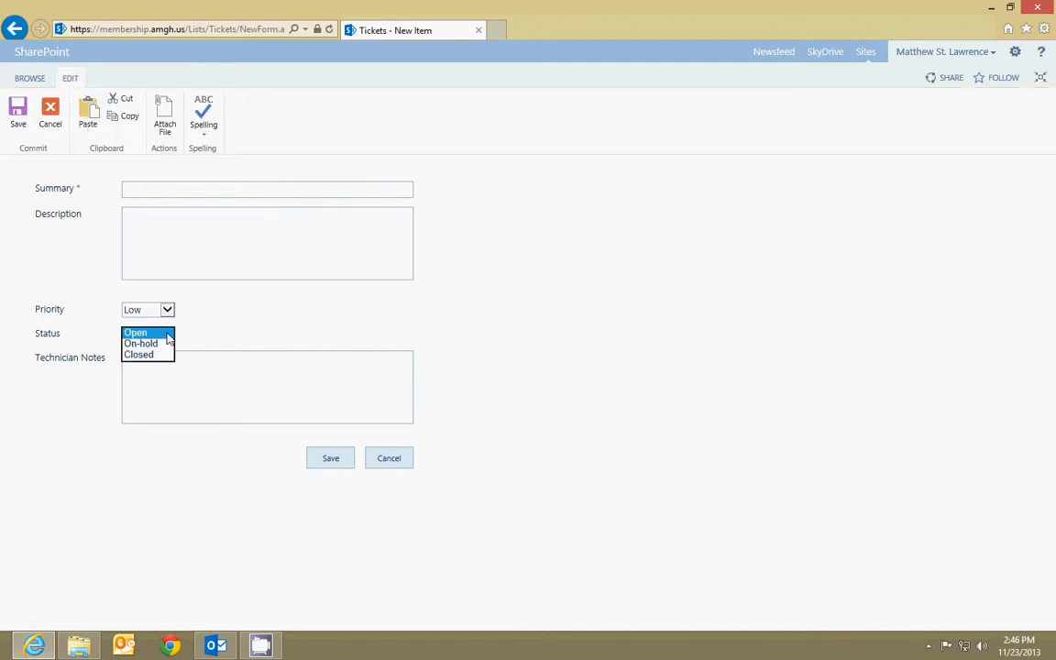
left_click(190, 374)
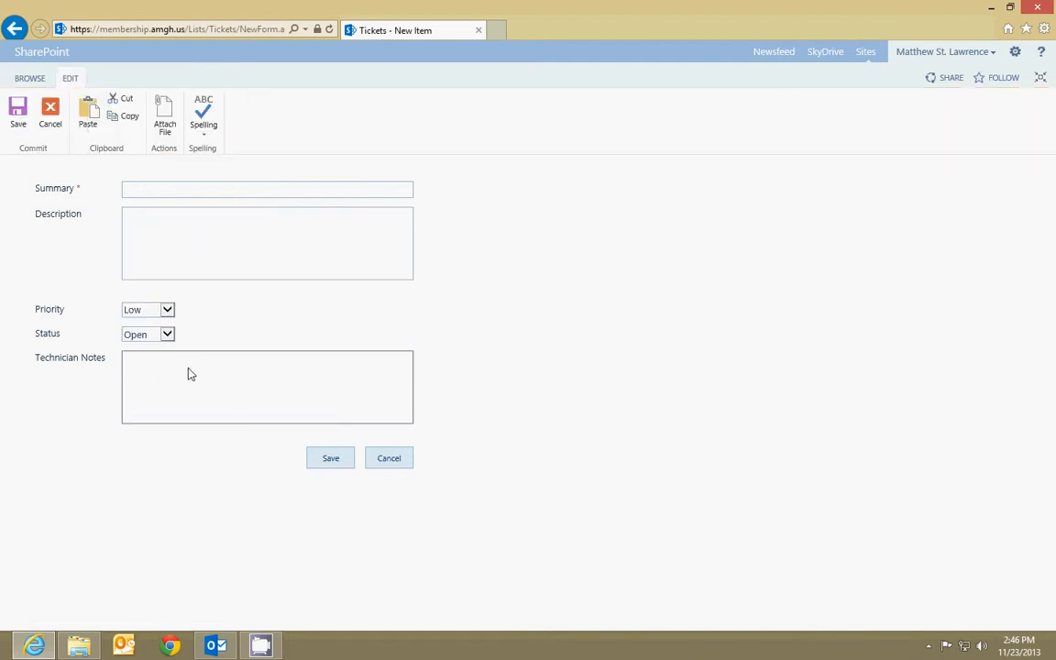
left_click(223, 310)
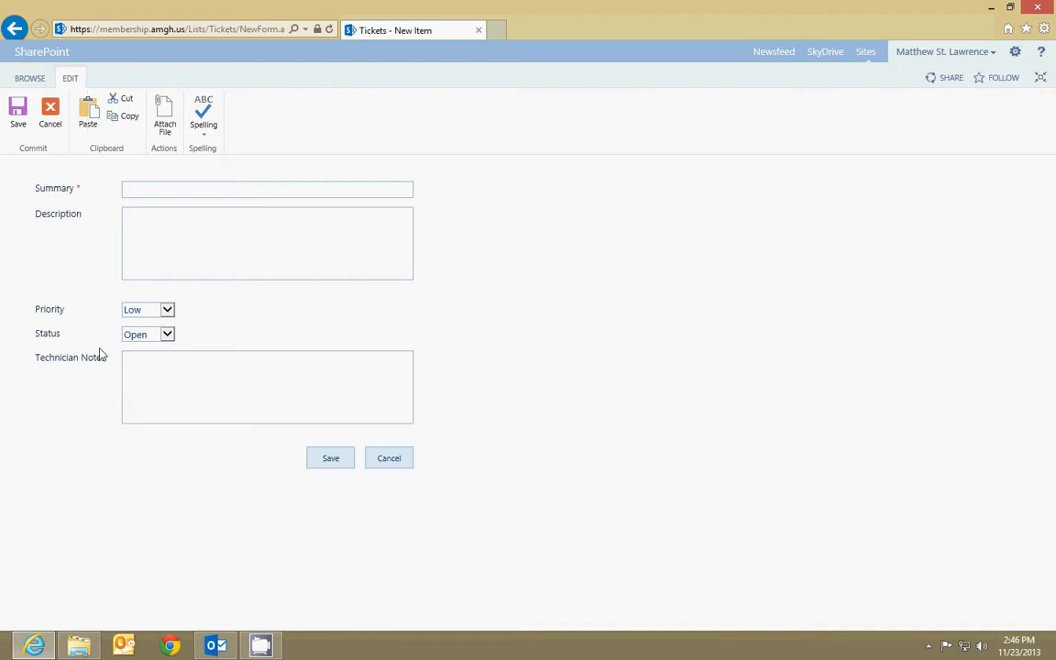
left_click_drag(31, 331, 109, 359)
left_click(145, 368)
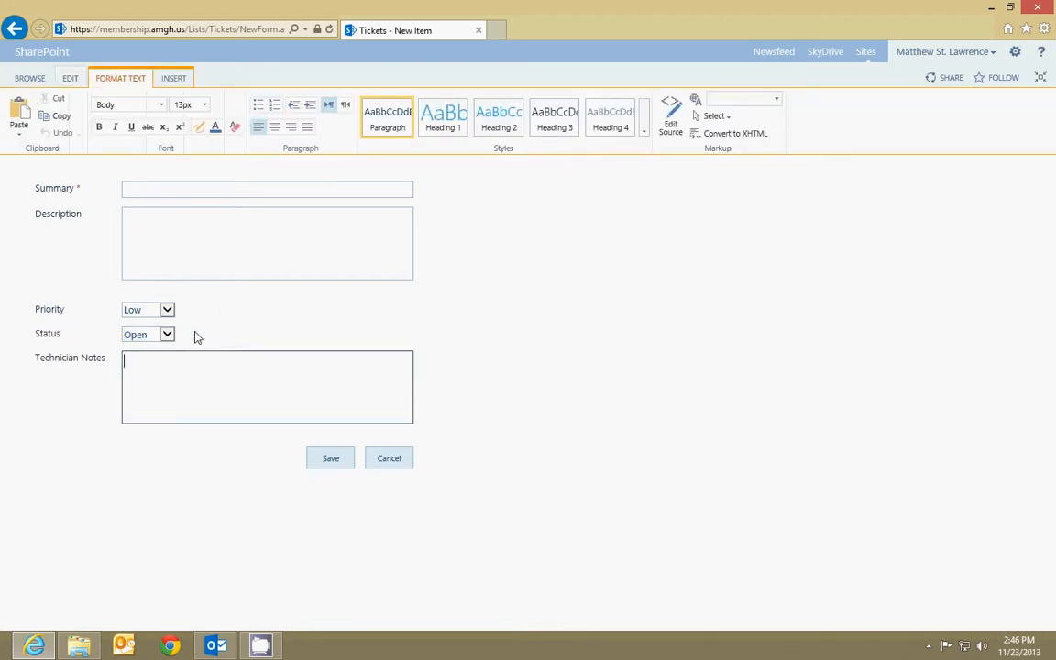
left_click(164, 336)
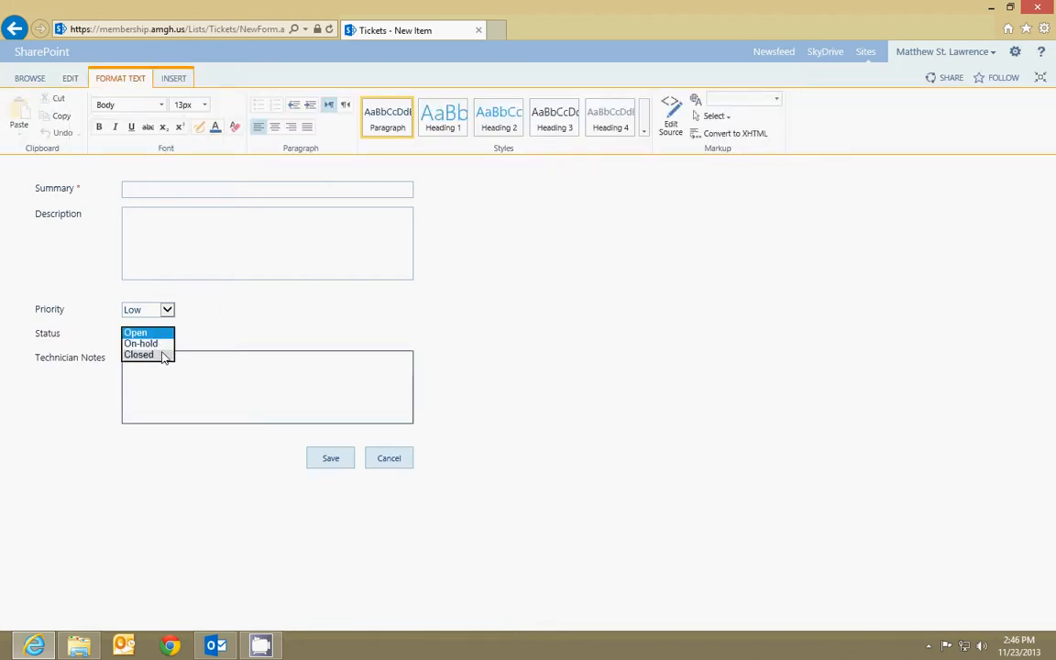
left_click(196, 323)
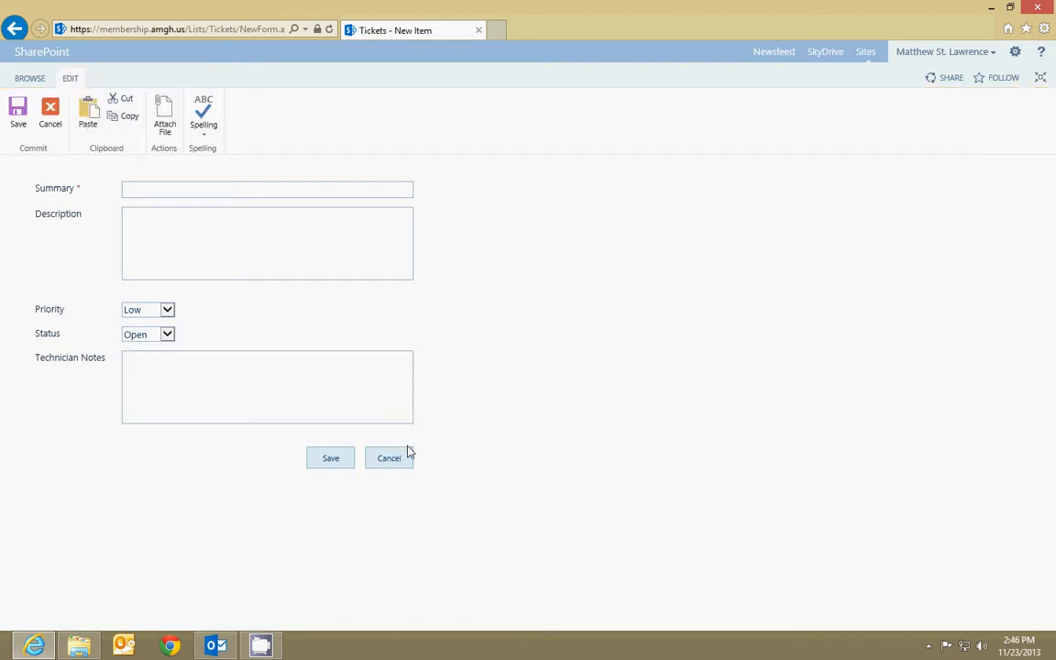
left_click(404, 456)
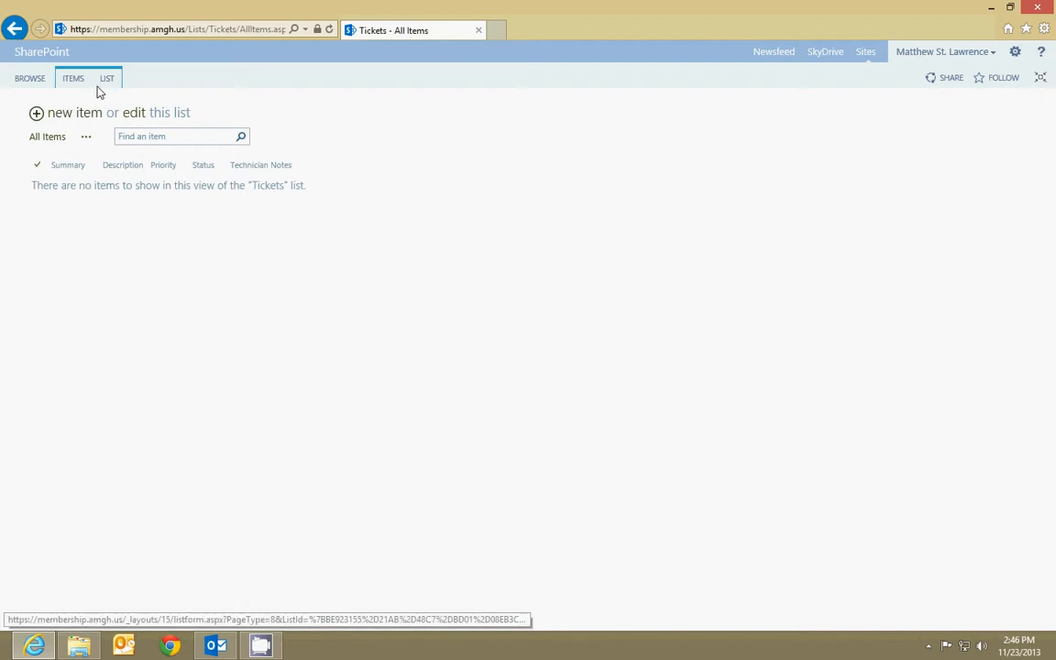
Open the Tickets list form for customization in InfoPath, allowing the program to open and signing in with the account password
left_click(105, 80)
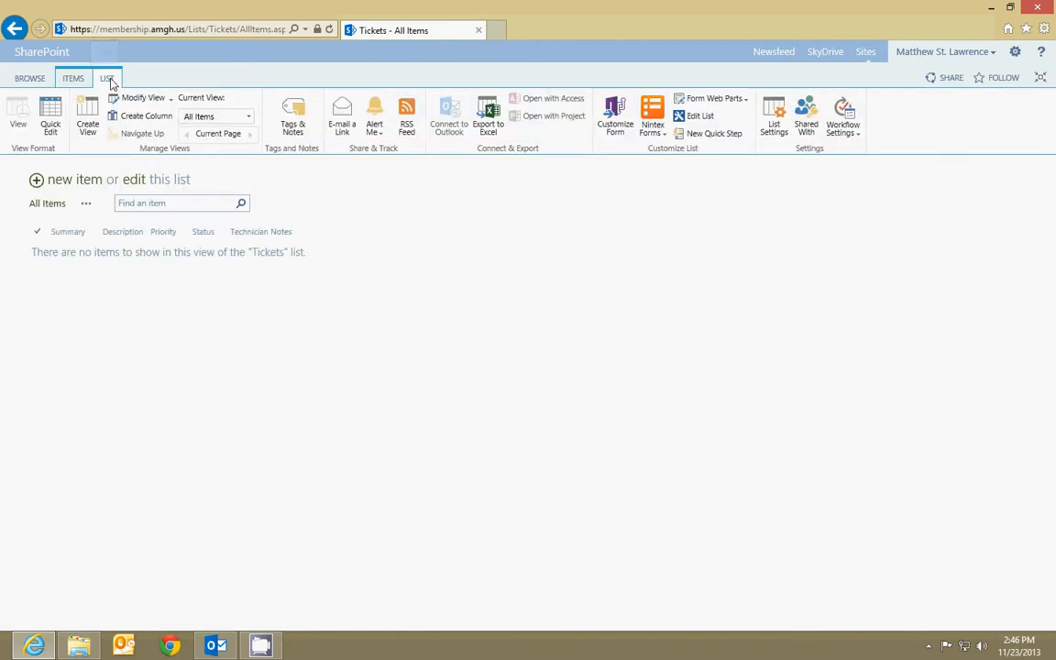
left_click(617, 122)
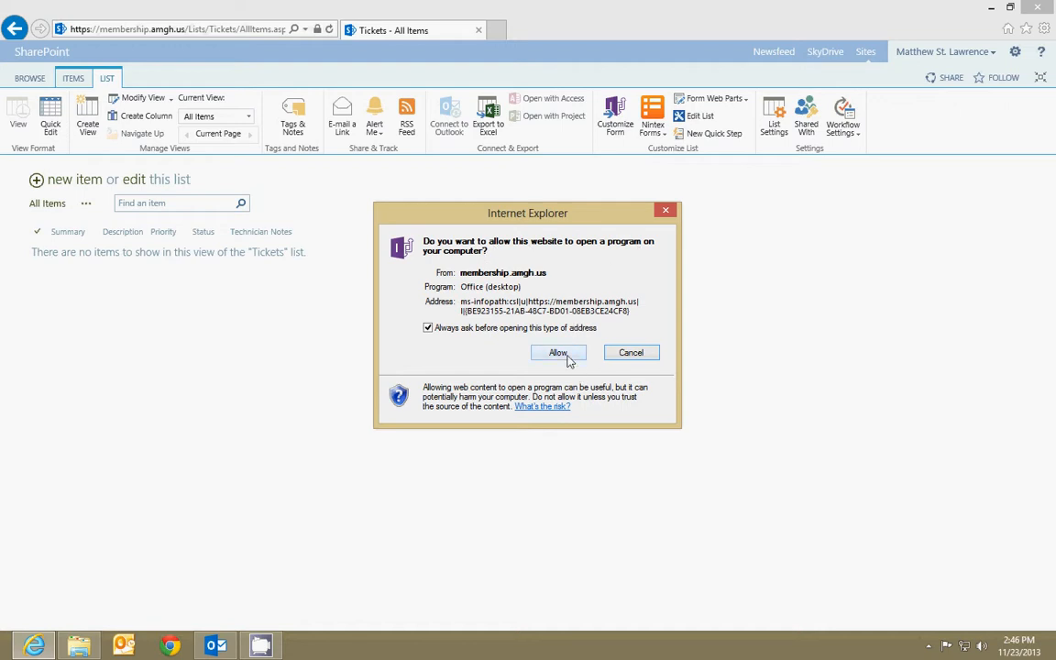
left_click(574, 356)
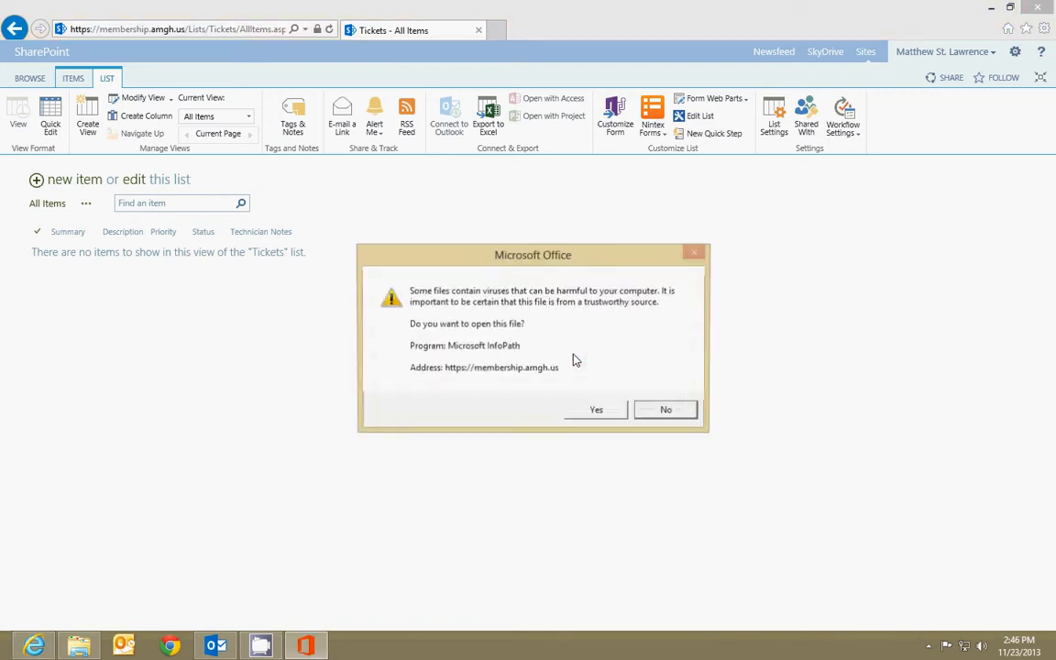
left_click(596, 411)
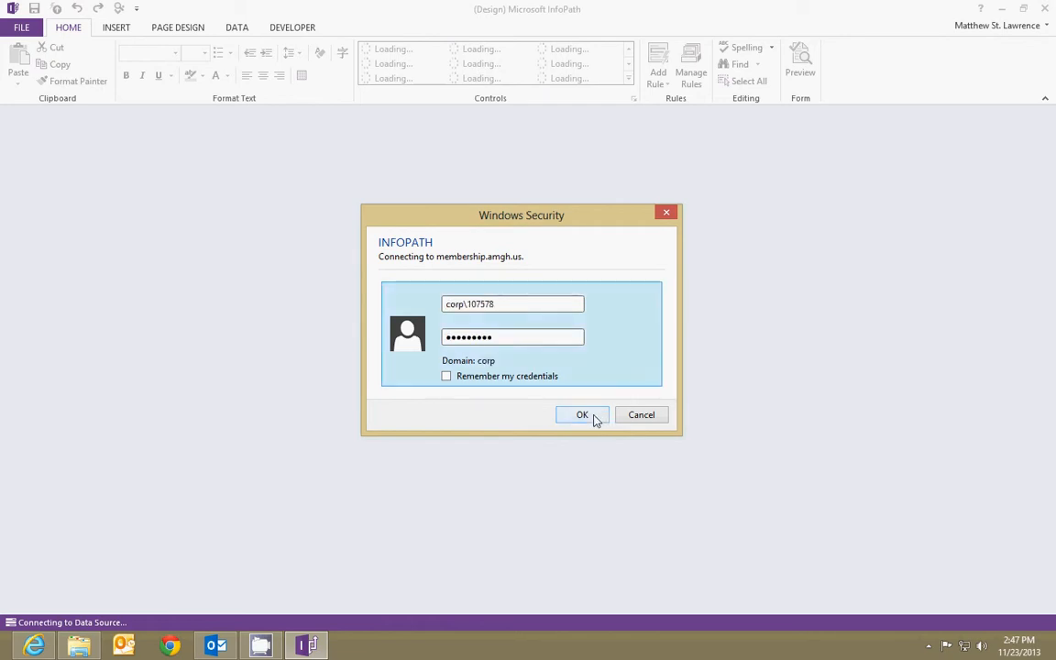
left_click(594, 417)
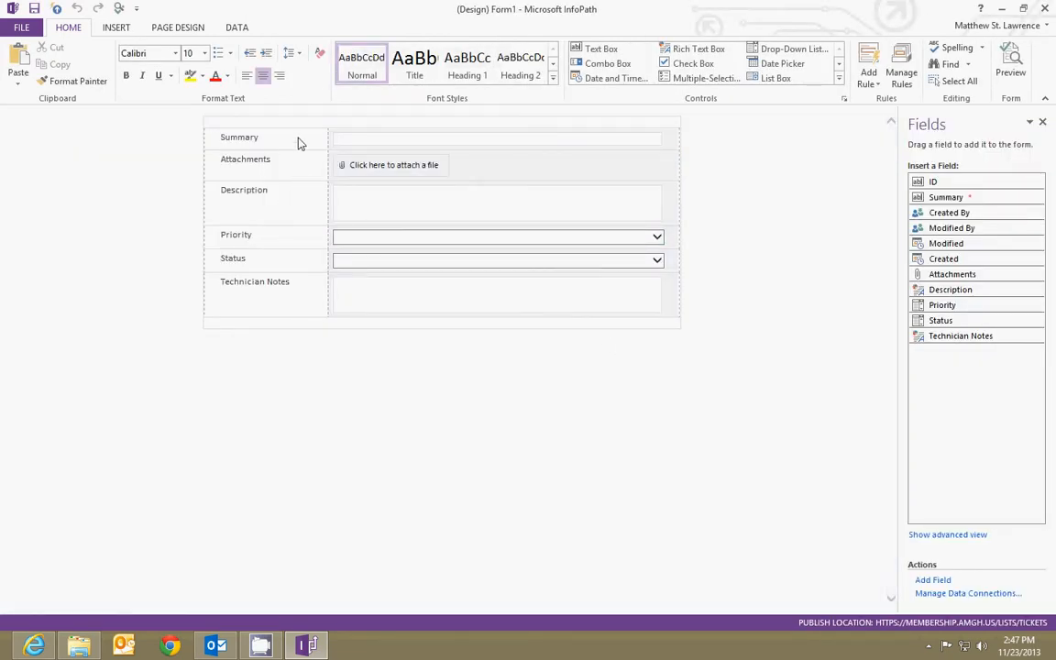
Examine the form's label column and the Summary, Description and Technician Notes controls beside it
left_click(298, 143)
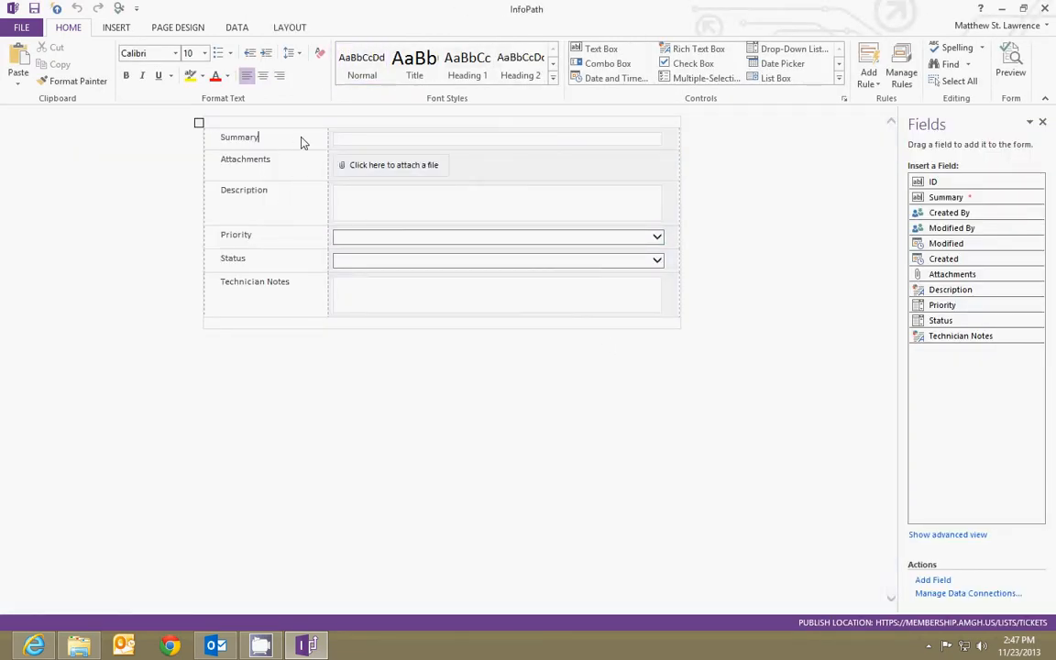
left_click(278, 129)
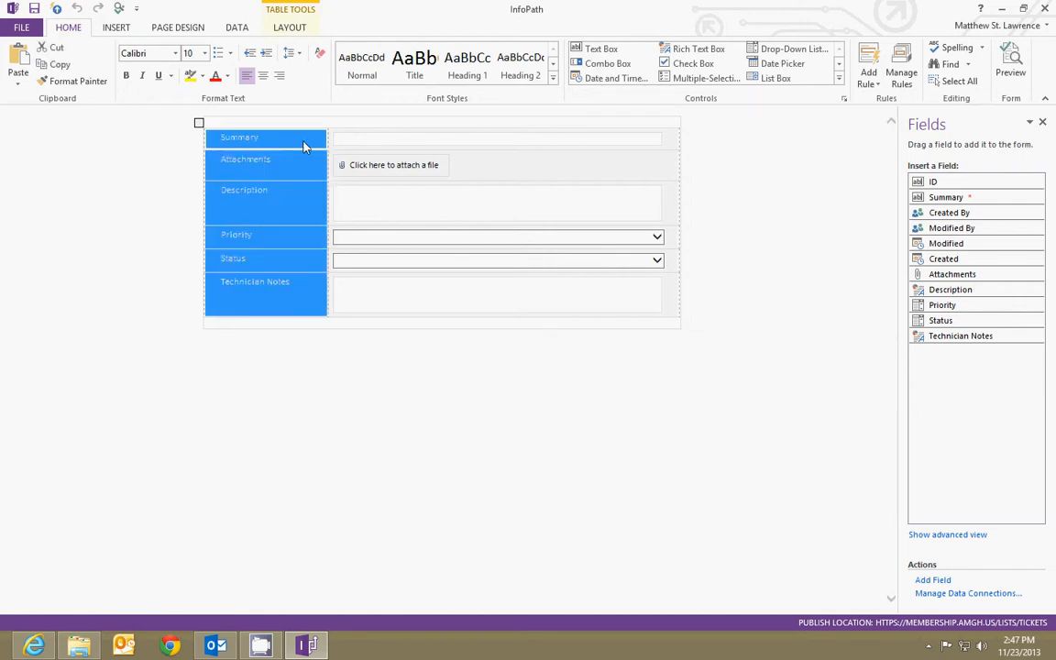
left_click(294, 143)
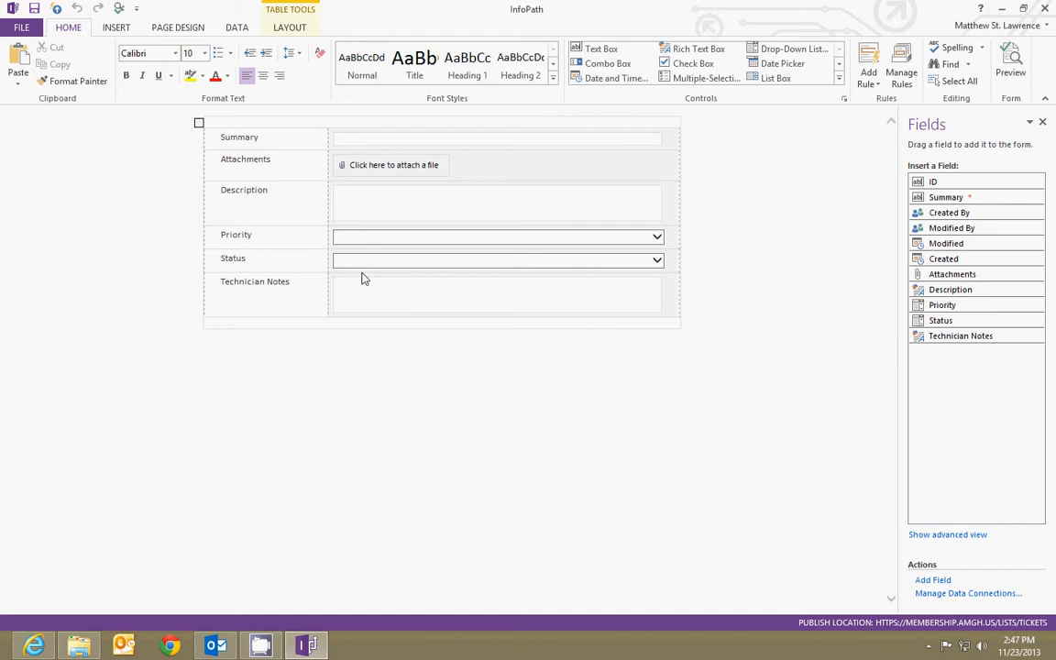
left_click(367, 303)
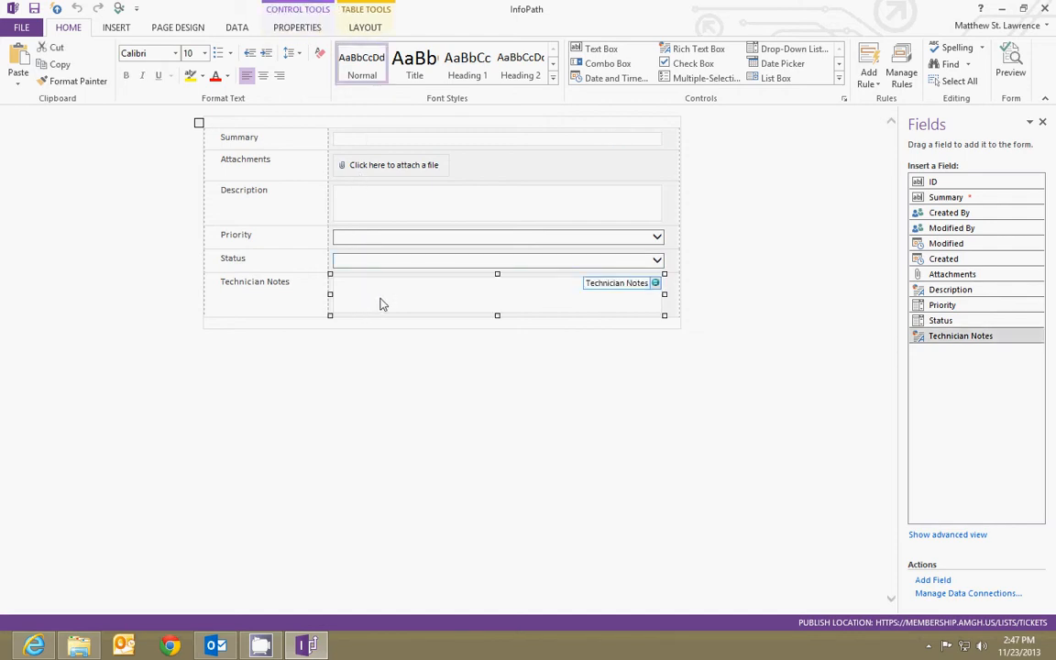
left_click(389, 146)
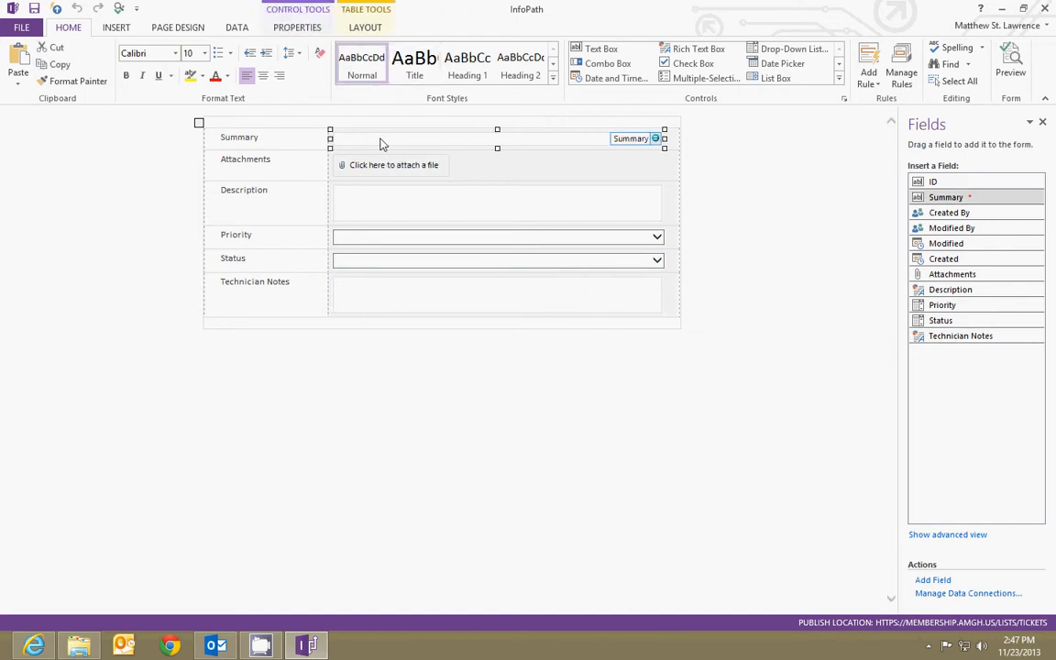
left_click(358, 201)
left_click(382, 294)
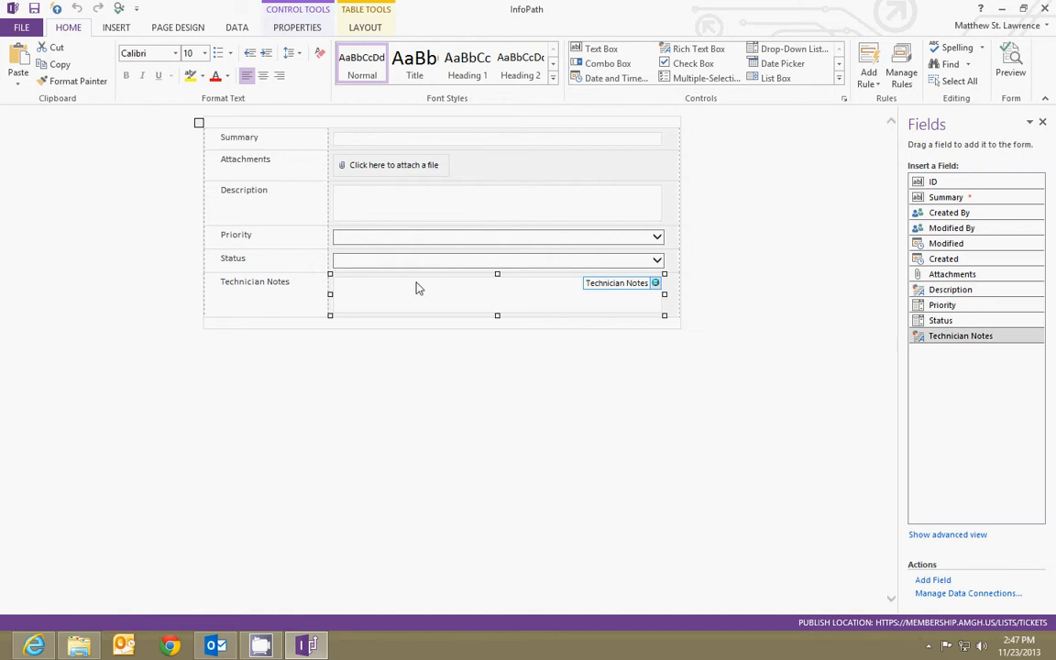
Add the centered heading "Helpdesk Ticket Form" in the Heading 1 style above the fields table
left_click(293, 328)
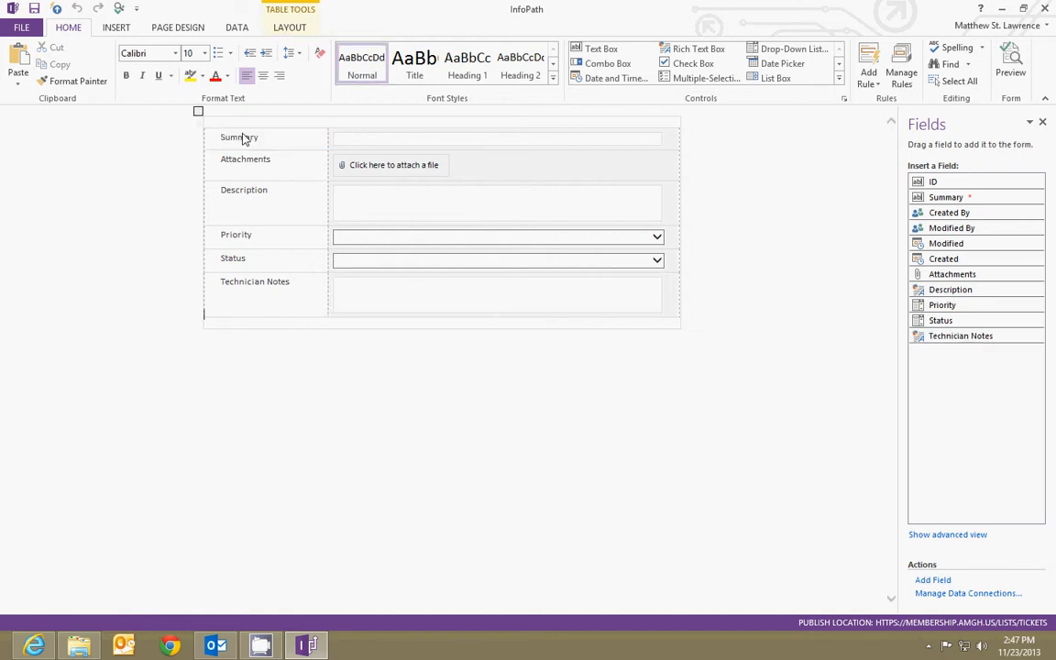
key("Return")
key("Up")
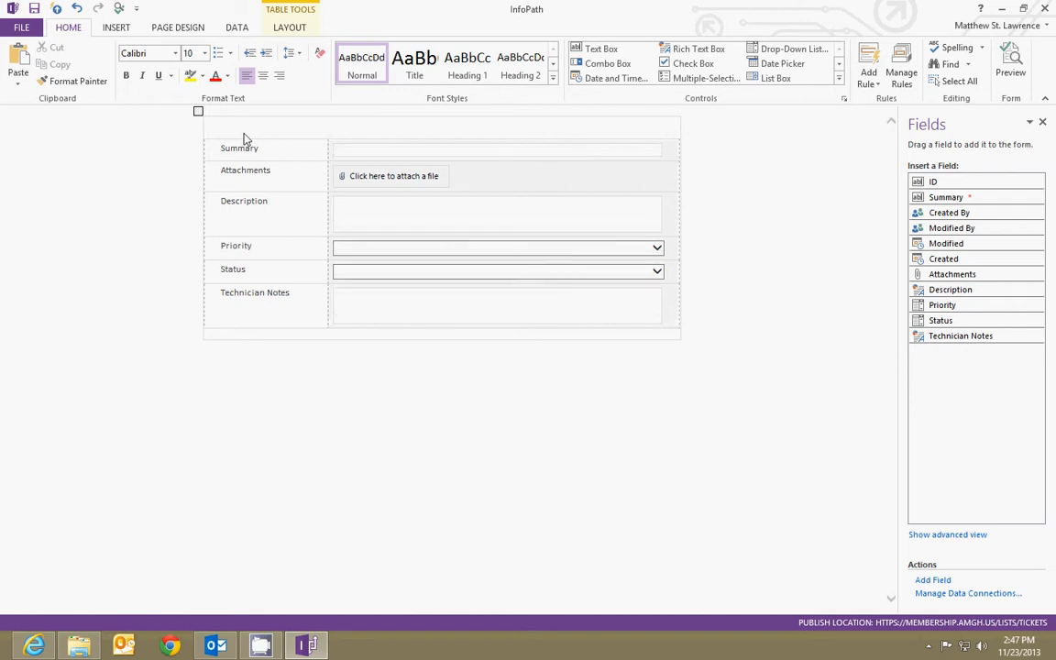
left_click(263, 77)
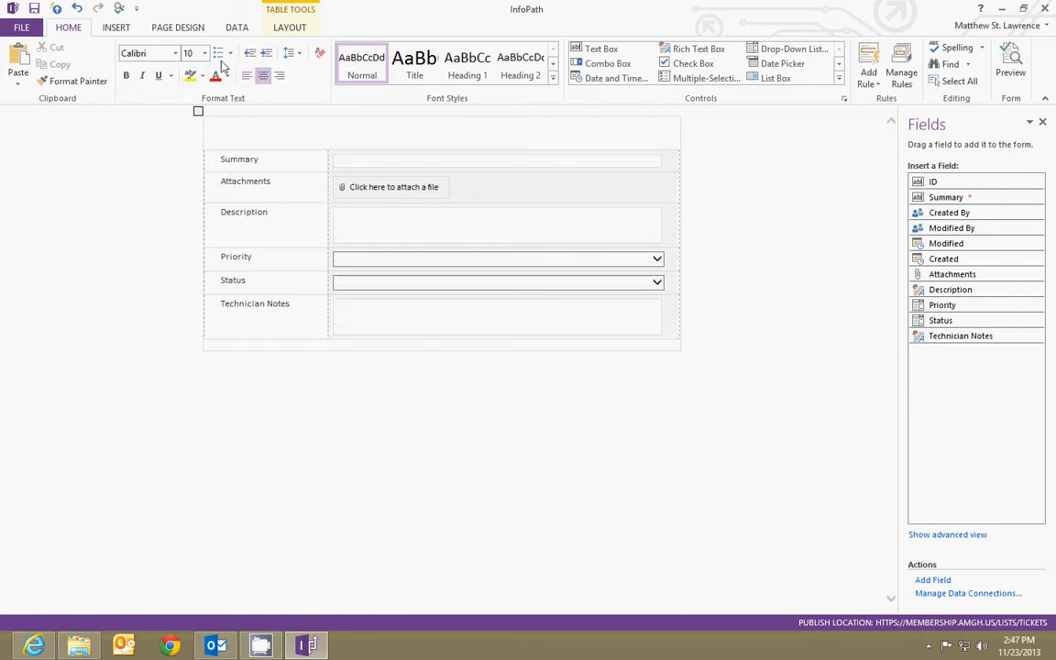
left_click(466, 62)
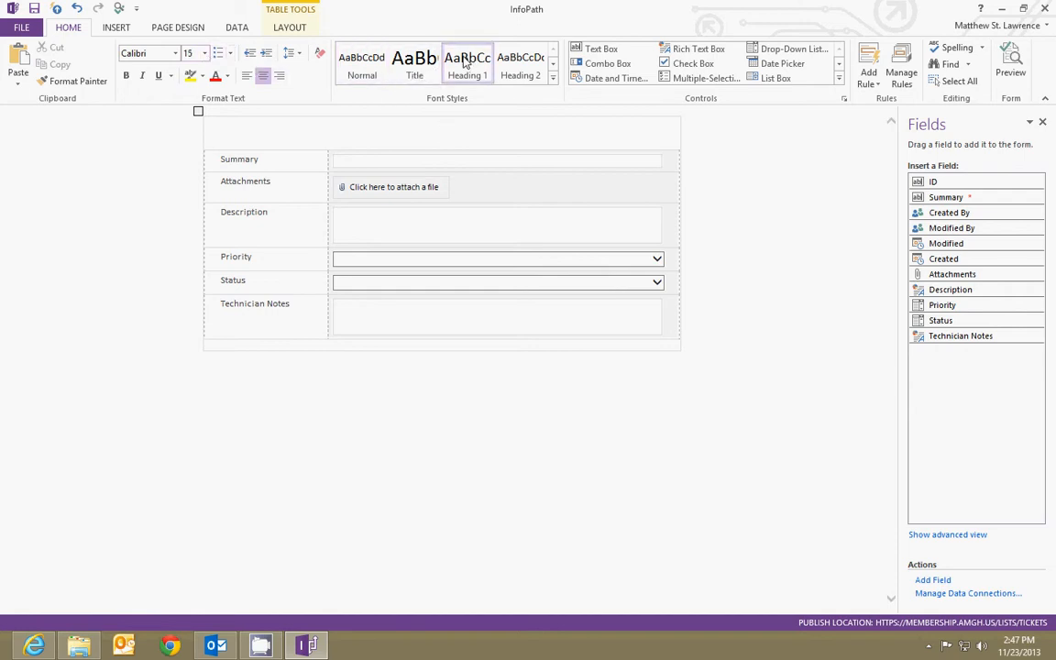
type("Helpdesk ")
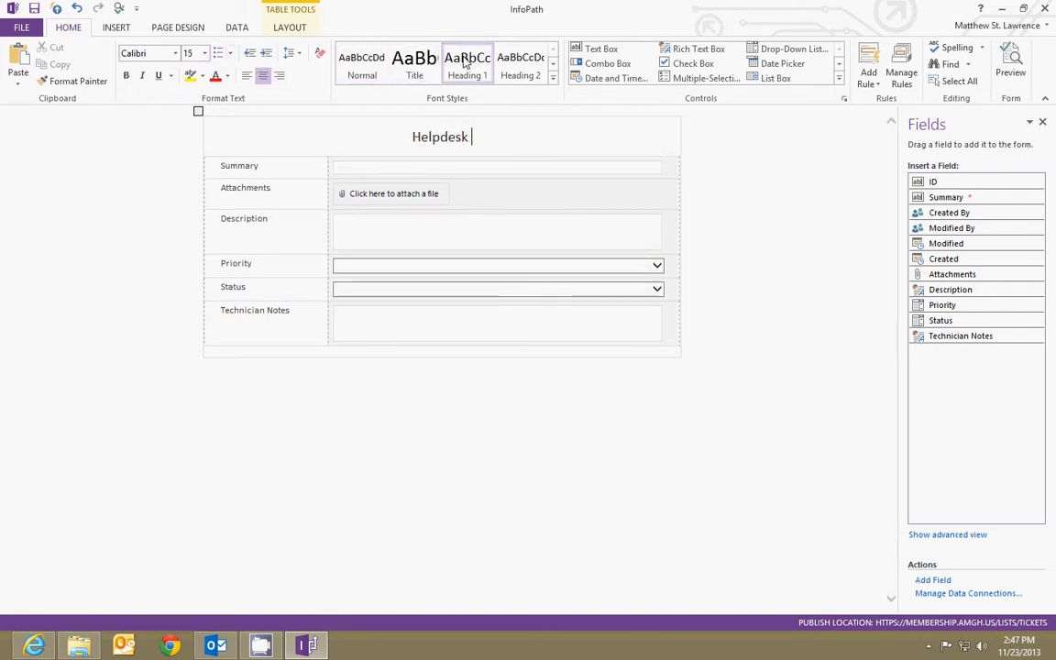
type("Ticket Form")
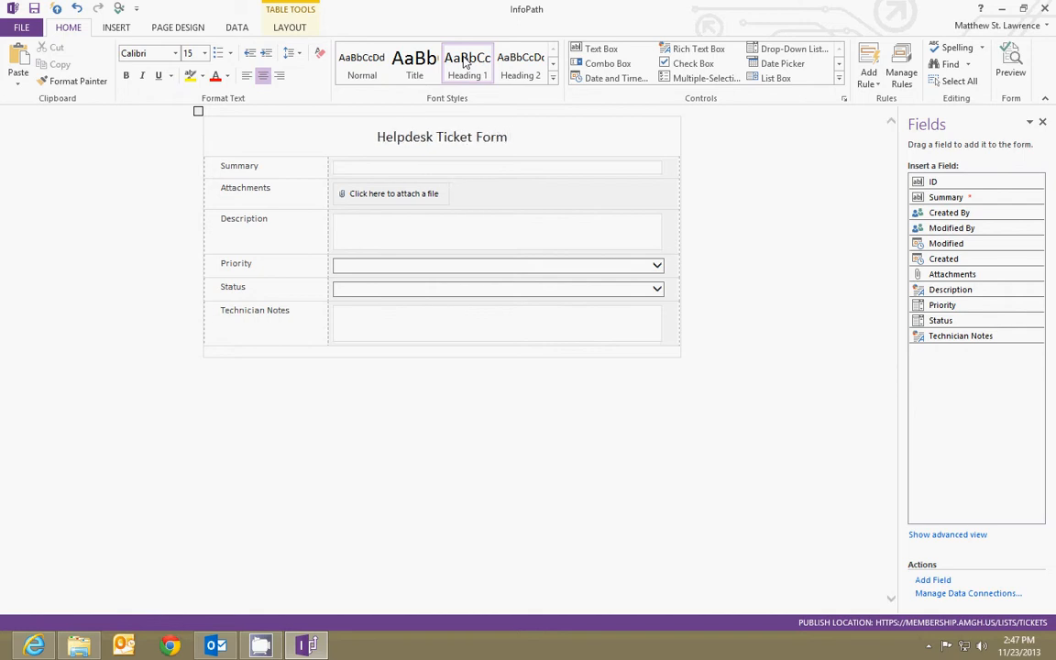
Insert two blank table rows between the Status and Technician Notes rows
left_click(360, 173)
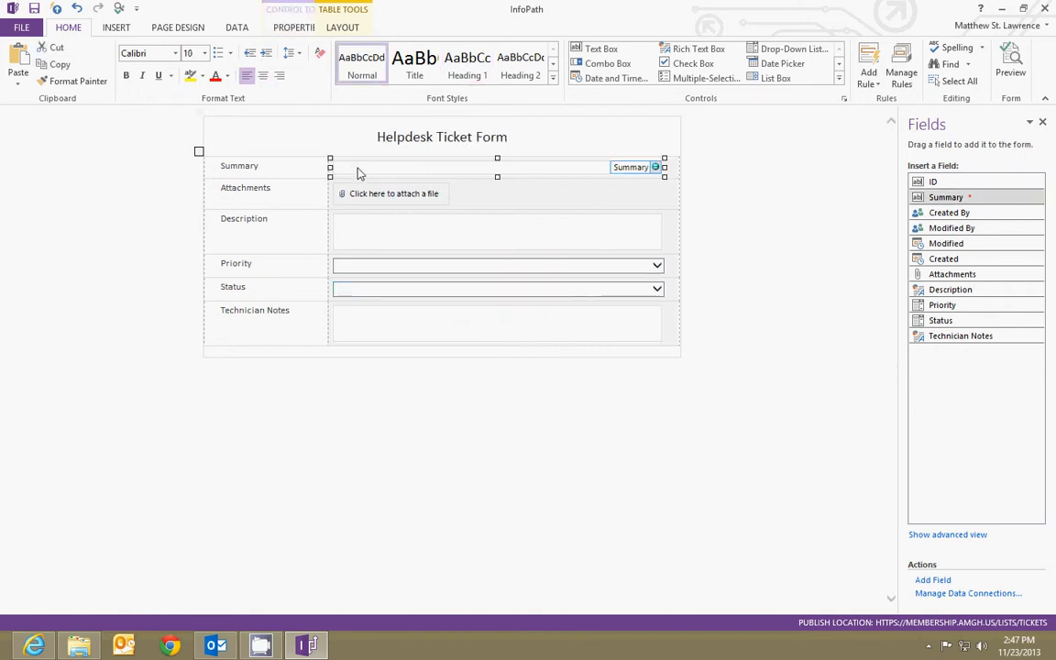
left_click(260, 268)
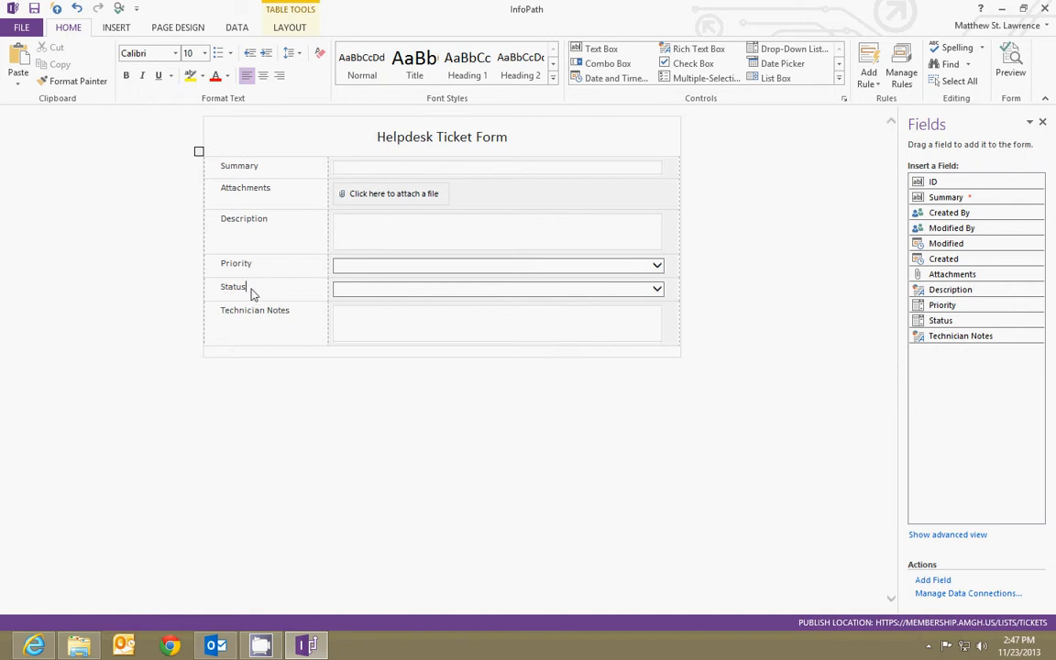
right_click(288, 297)
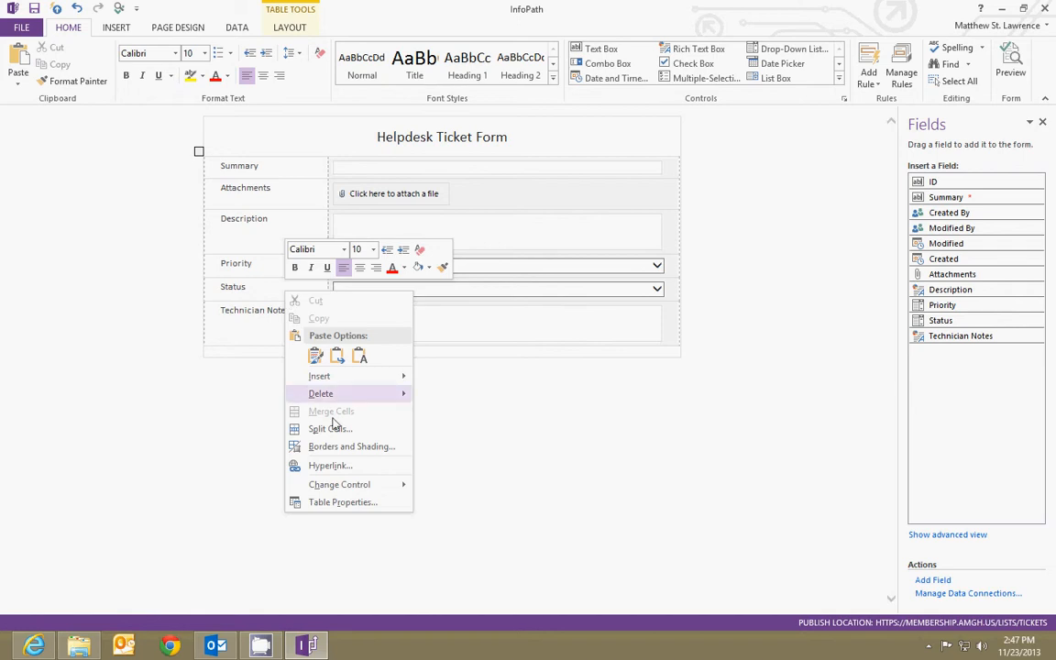
mouse_move(348, 384)
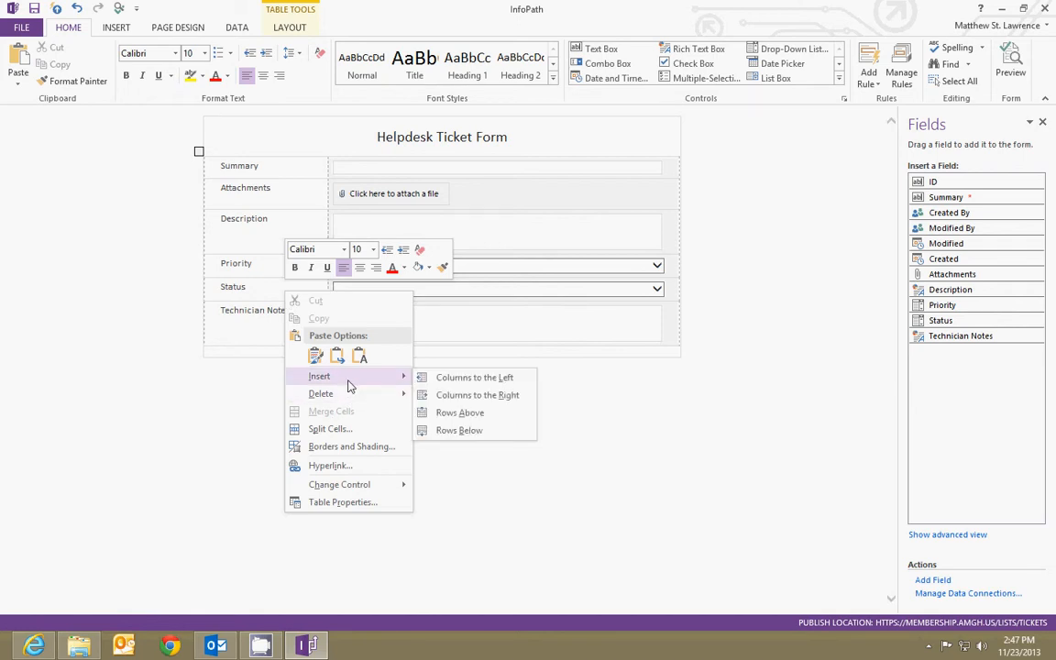
left_click(461, 430)
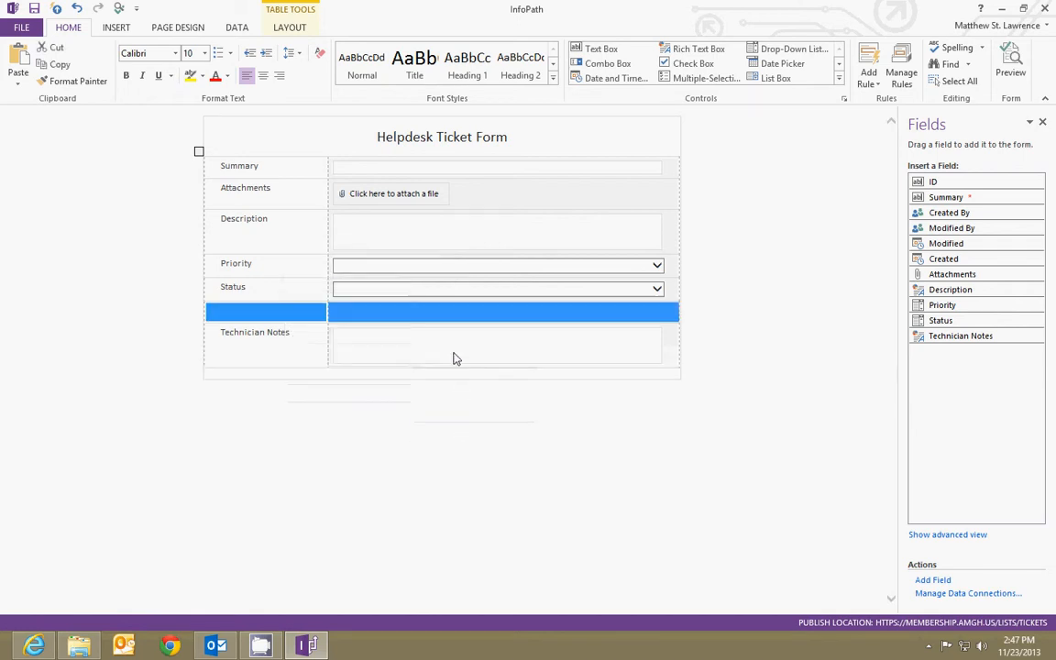
right_click(288, 316)
mouse_move(357, 421)
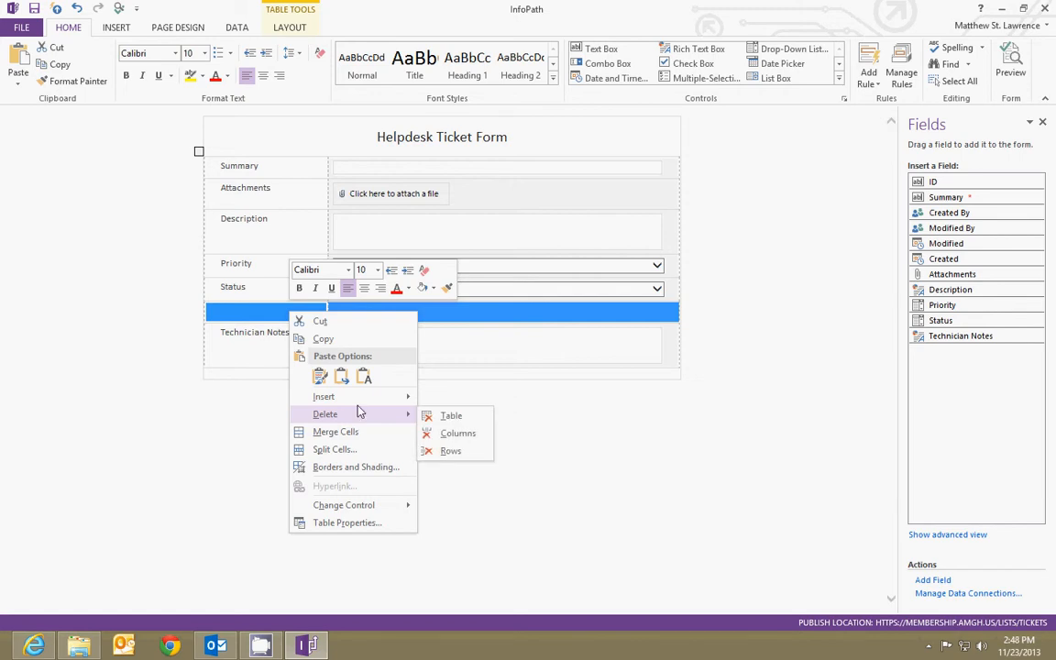
mouse_move(396, 396)
left_click(452, 448)
left_click(286, 316)
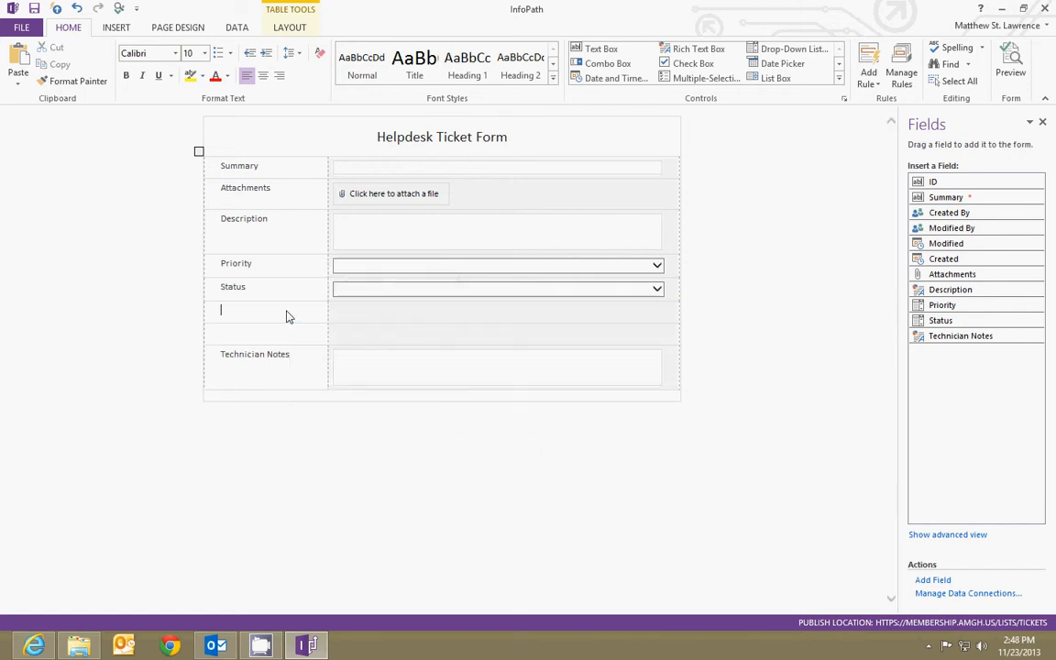
Move the Status label and its drop-down control to the blank row directly above Technician Notes
double_click(238, 291)
left_click_drag(238, 288, 244, 336)
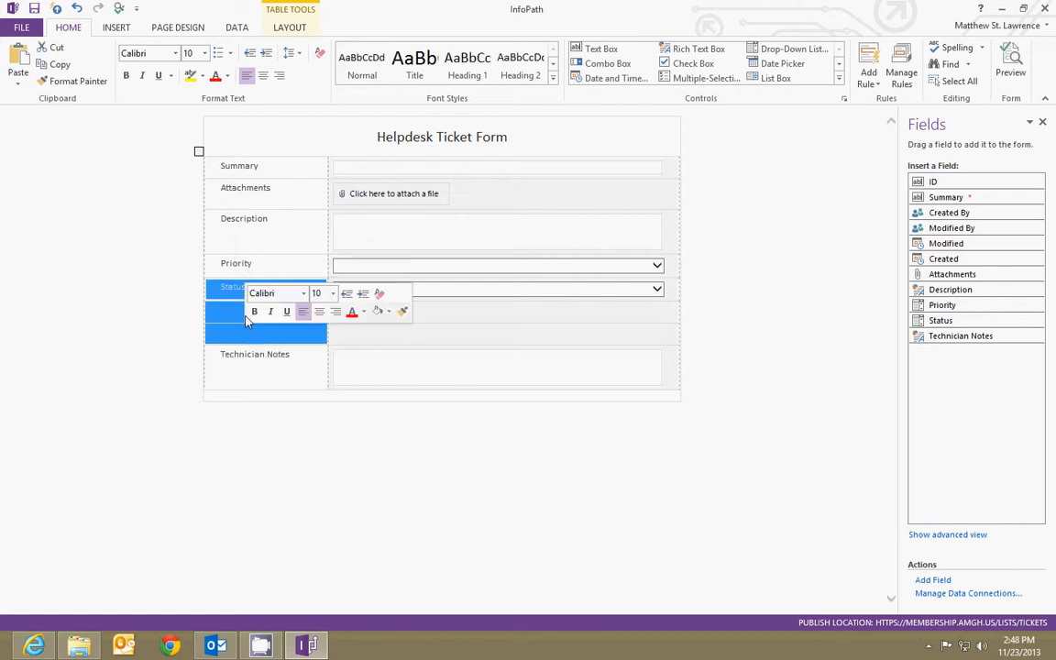
double_click(231, 287)
left_click_drag(232, 290, 239, 333)
left_click(389, 295)
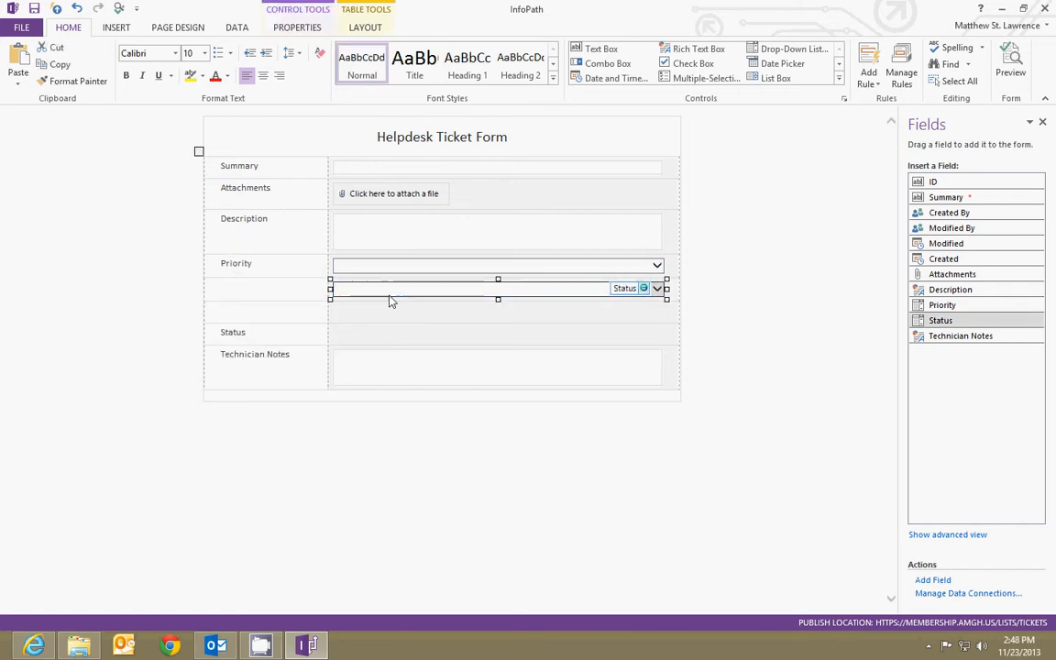
left_click_drag(391, 302, 380, 334)
left_click(330, 306)
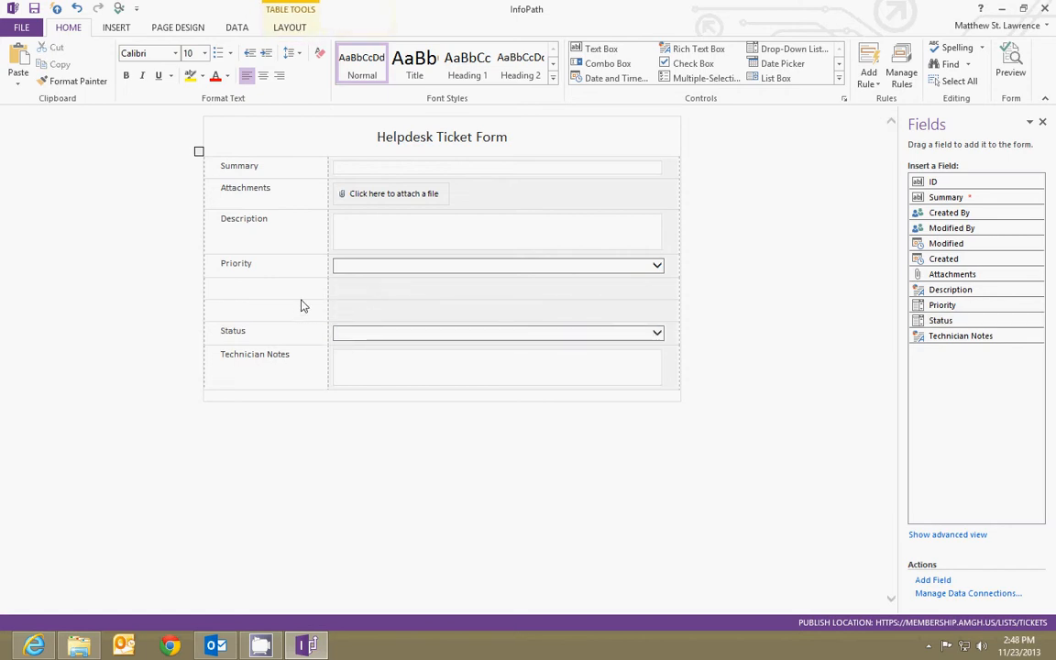
Merge the two cells of the blank row directly below Priority into one cell
left_click_drag(304, 302, 352, 297)
right_click(360, 297)
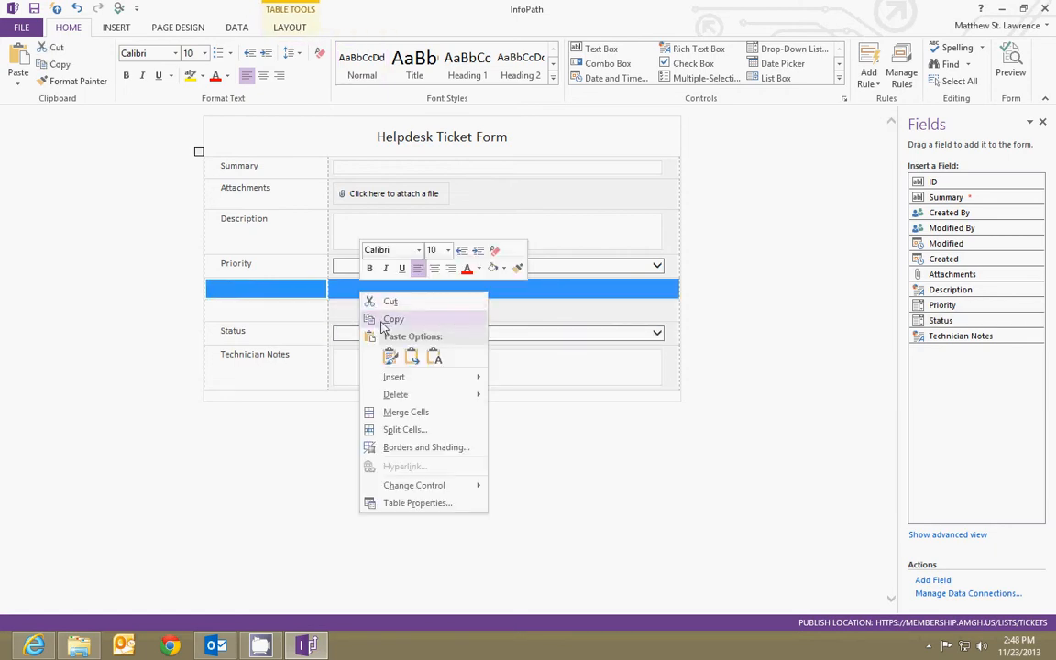
left_click(420, 415)
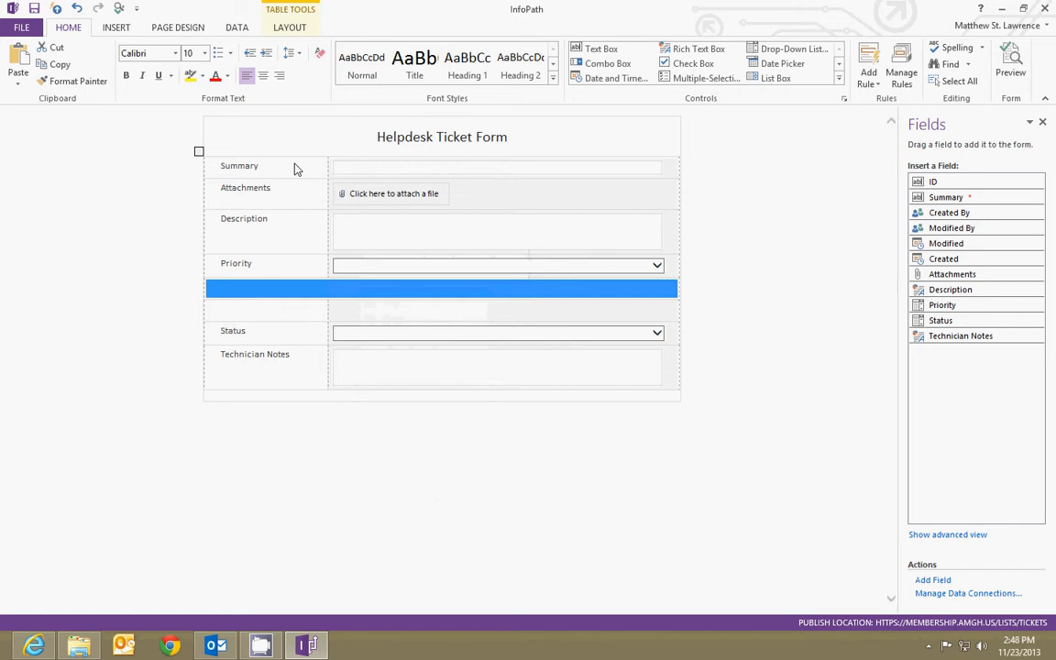
left_click(363, 291)
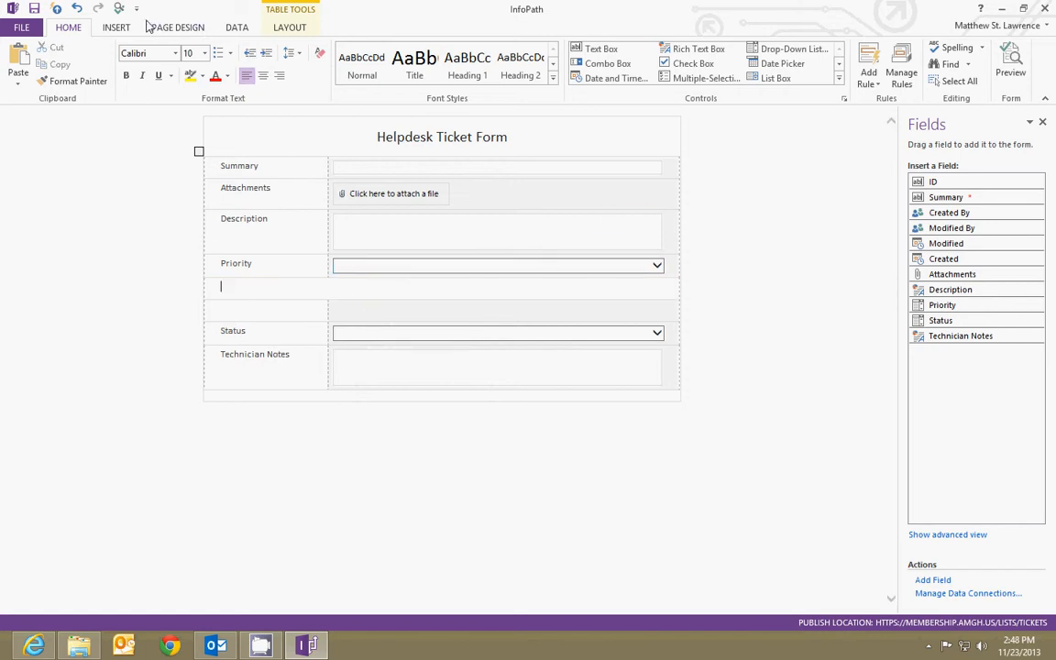
Center the merged row below Priority and insert a Button control in it
left_click(117, 27)
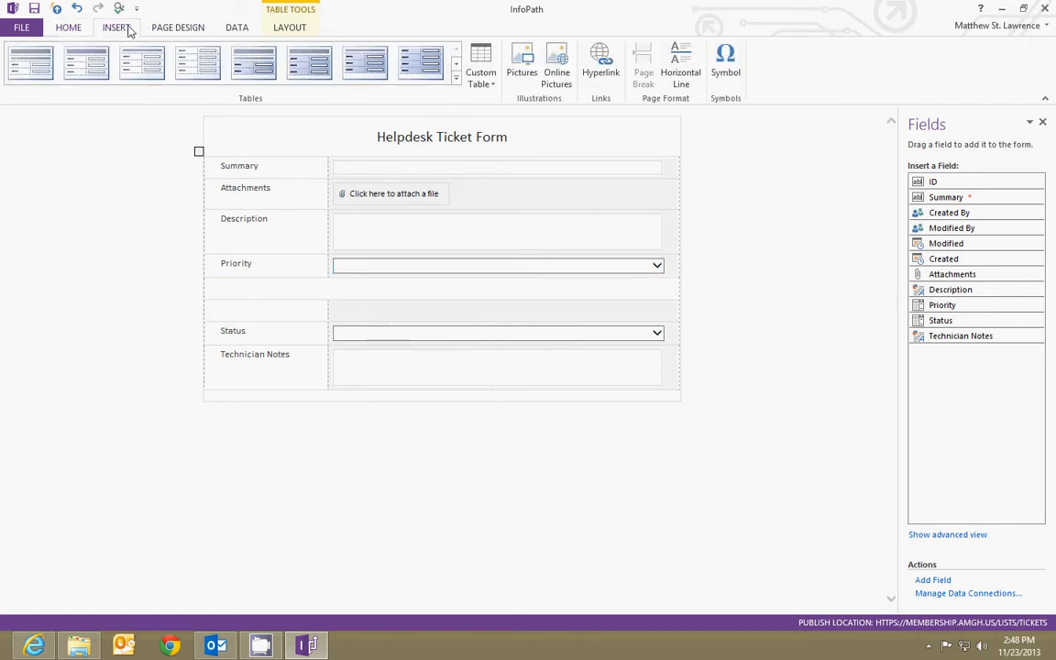
left_click(68, 27)
left_click(262, 75)
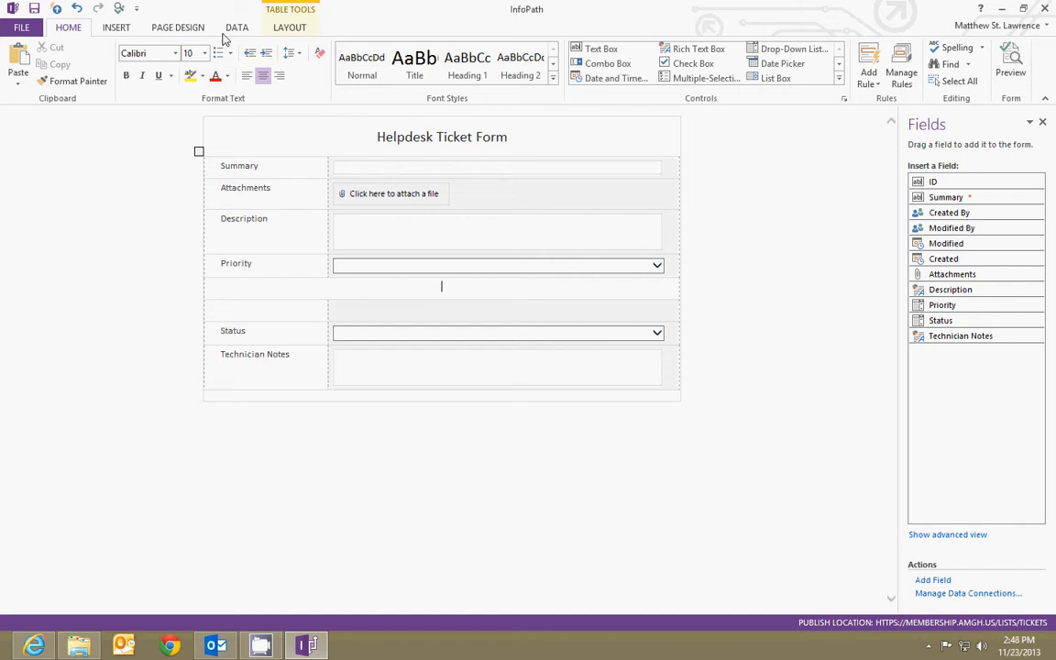
left_click(111, 28)
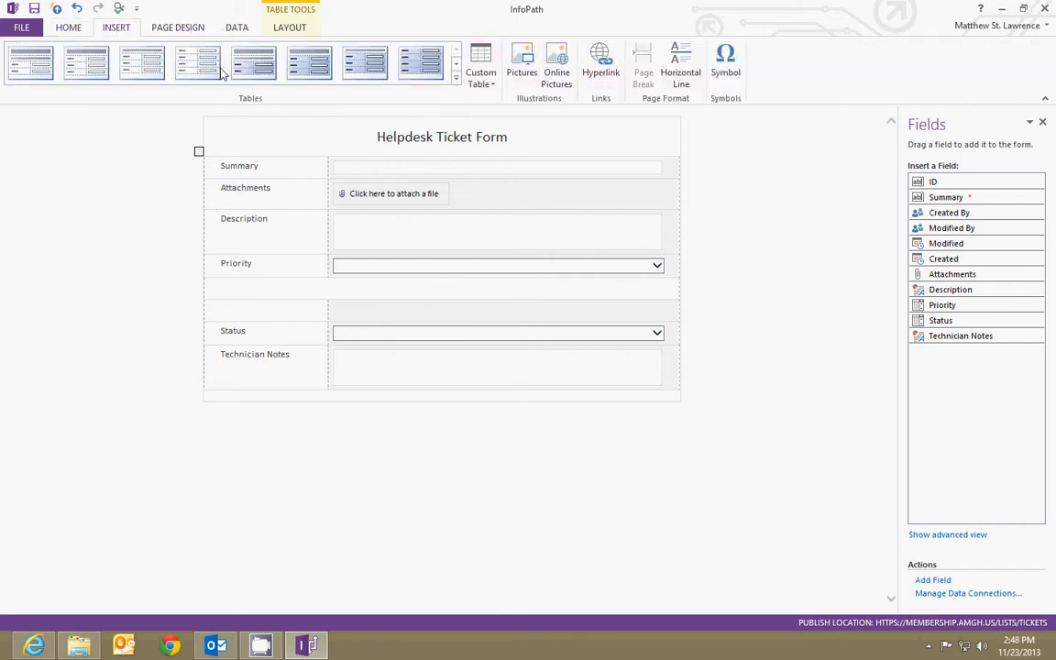
left_click(60, 26)
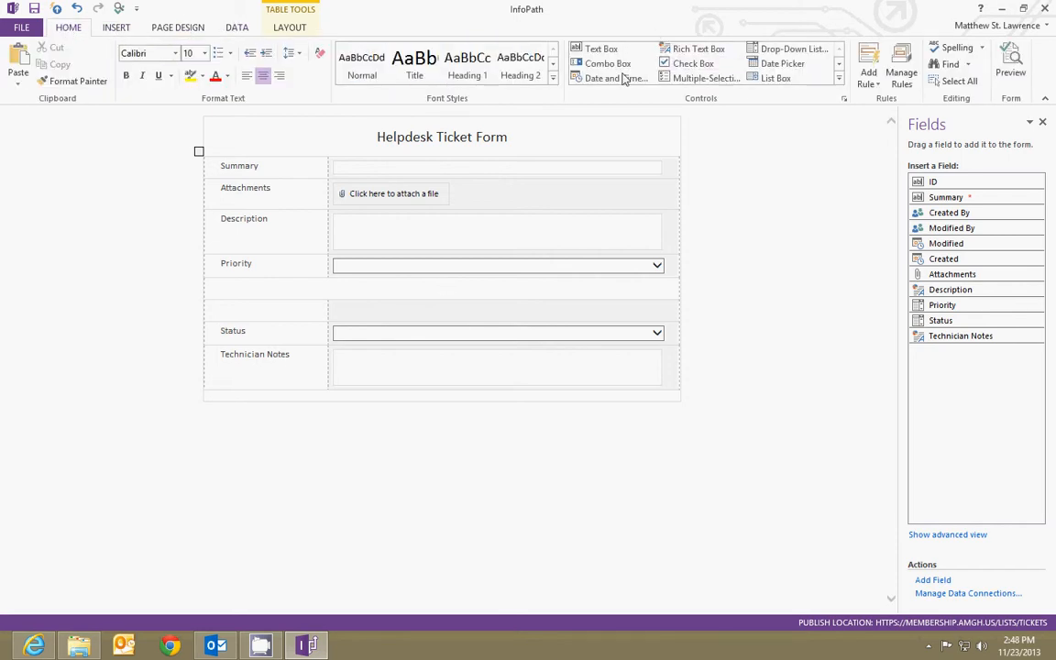
left_click(837, 78)
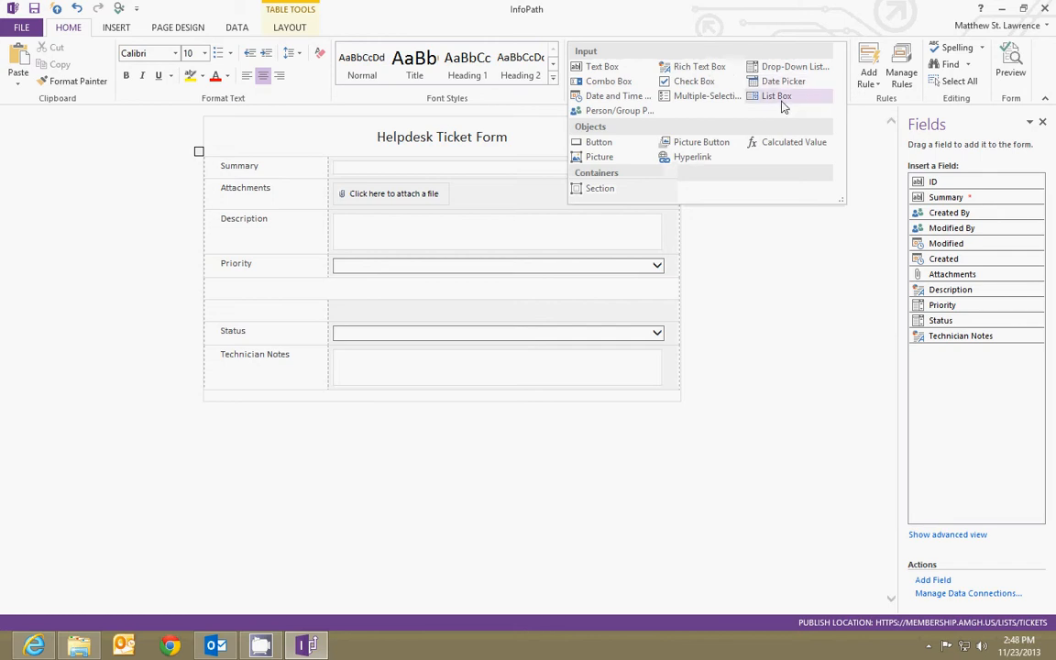
left_click(601, 143)
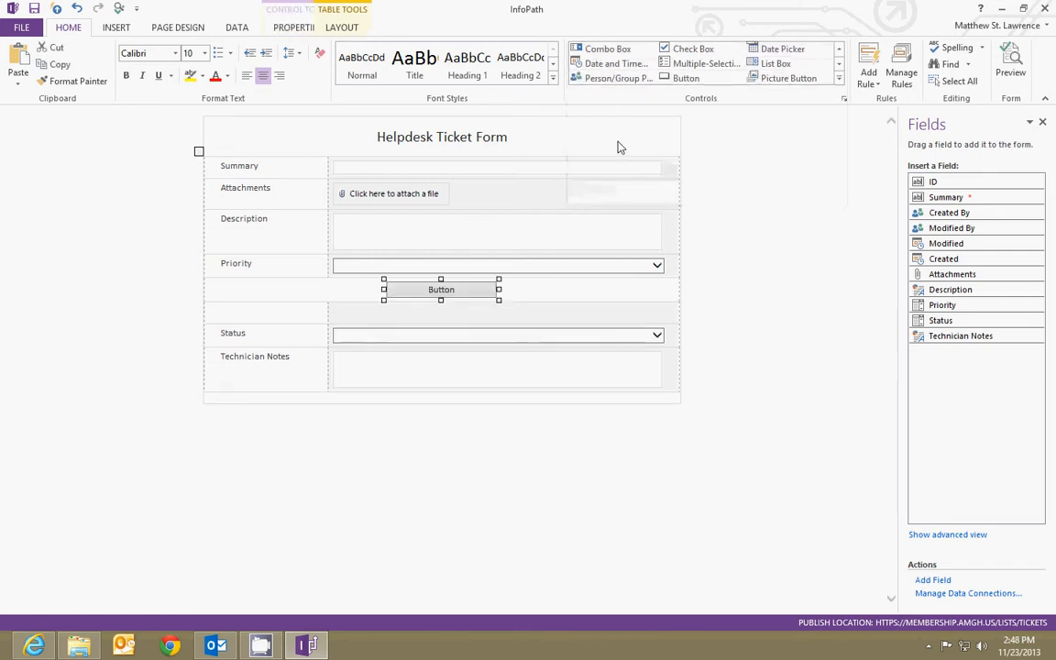
Label the new button "Submit" and set its action to Submit
double_click(455, 293)
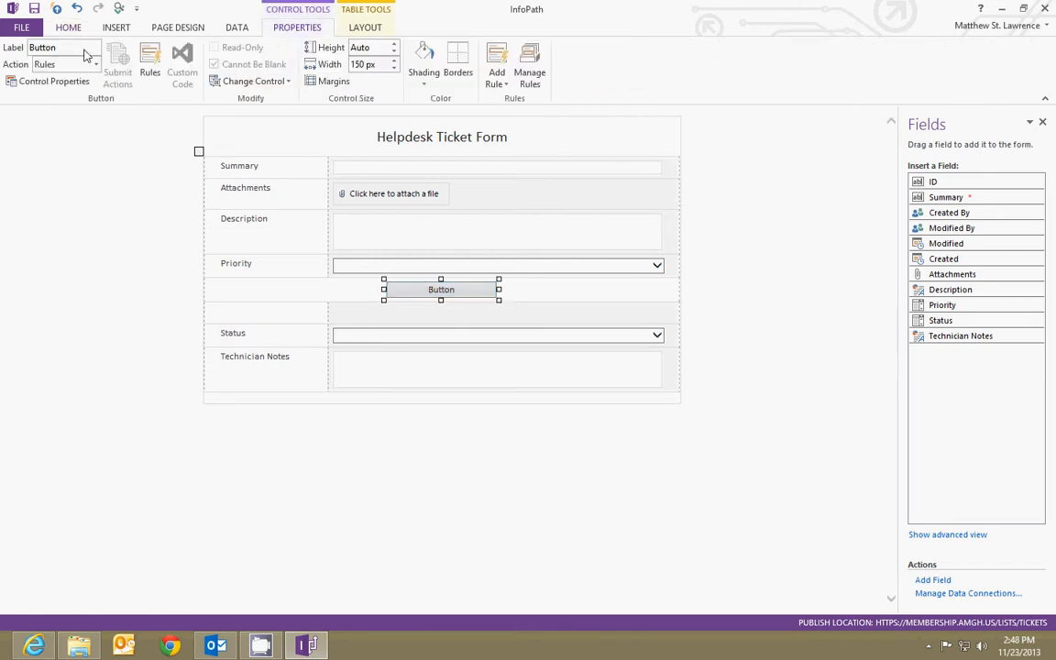
left_click_drag(59, 46, 8, 51)
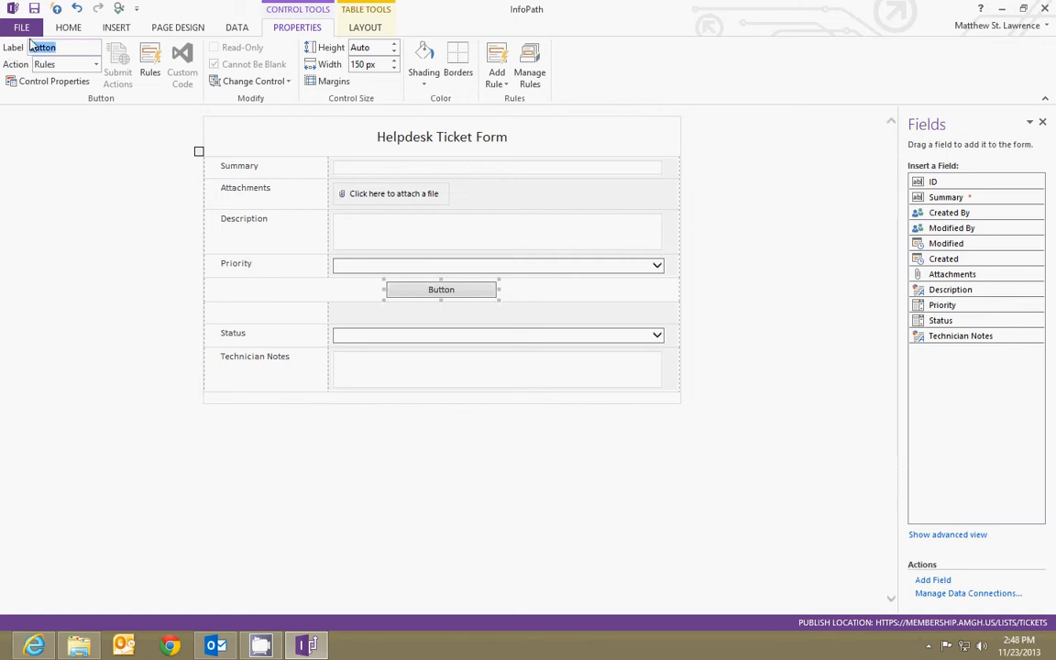
key("BackSpace")
key("Return")
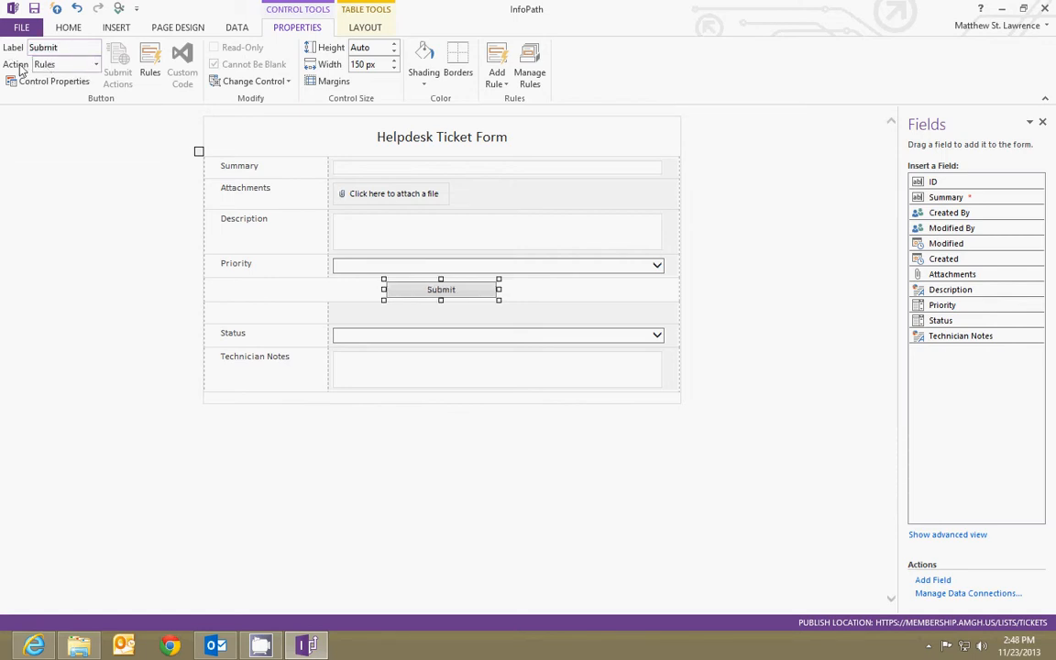
left_click(97, 66)
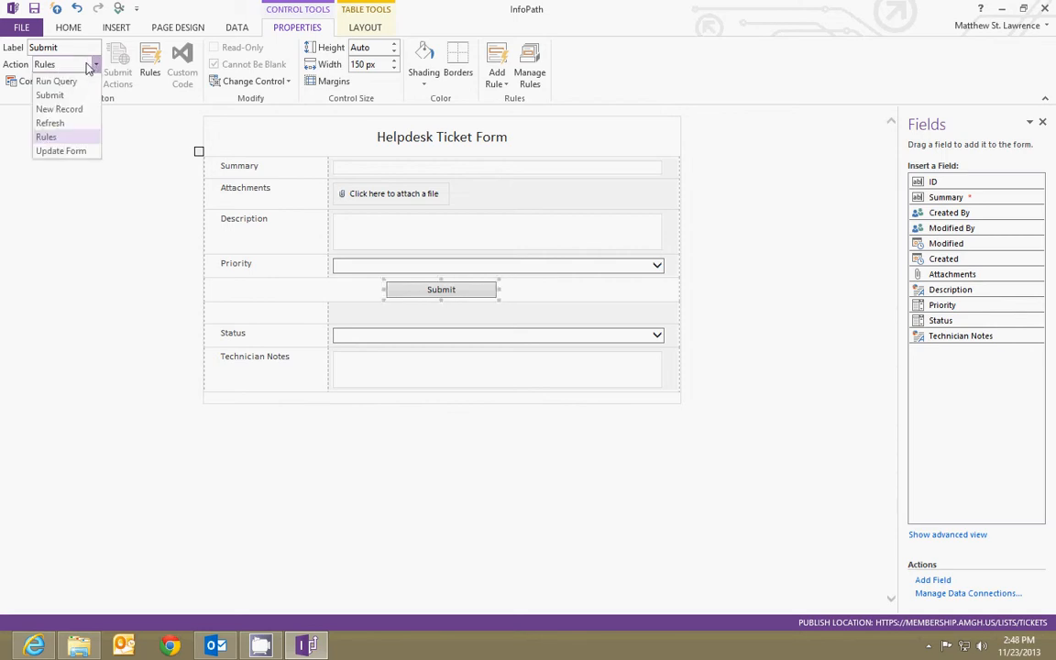
left_click(53, 96)
left_click(586, 294)
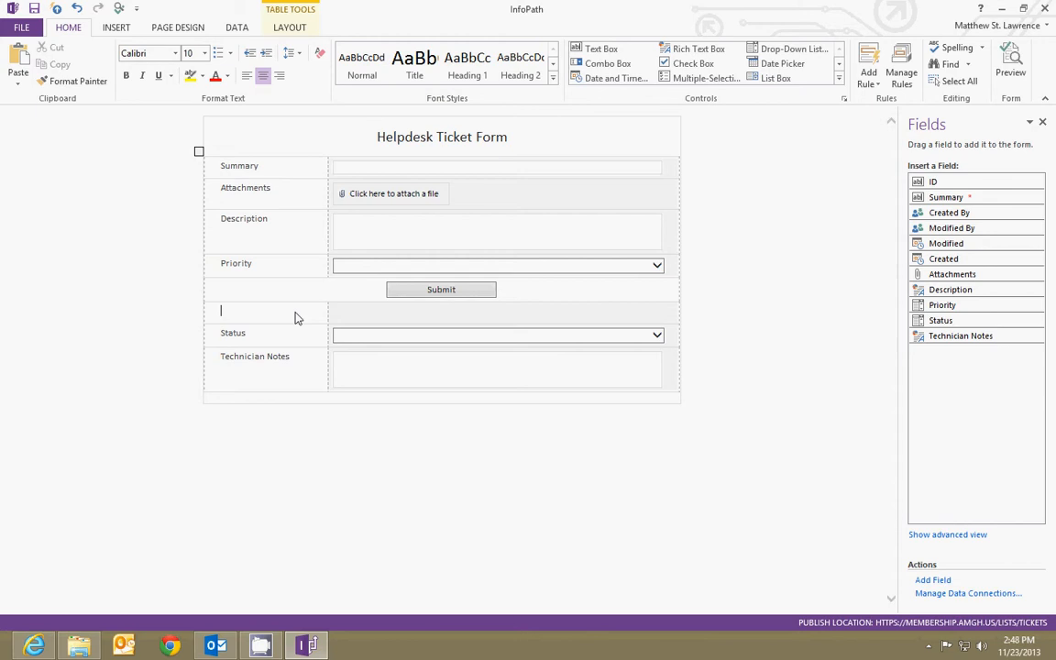
Merge the two cells of the blank row directly above Status into one cell
left_click_drag(295, 317, 351, 313)
right_click(351, 314)
left_click(377, 431)
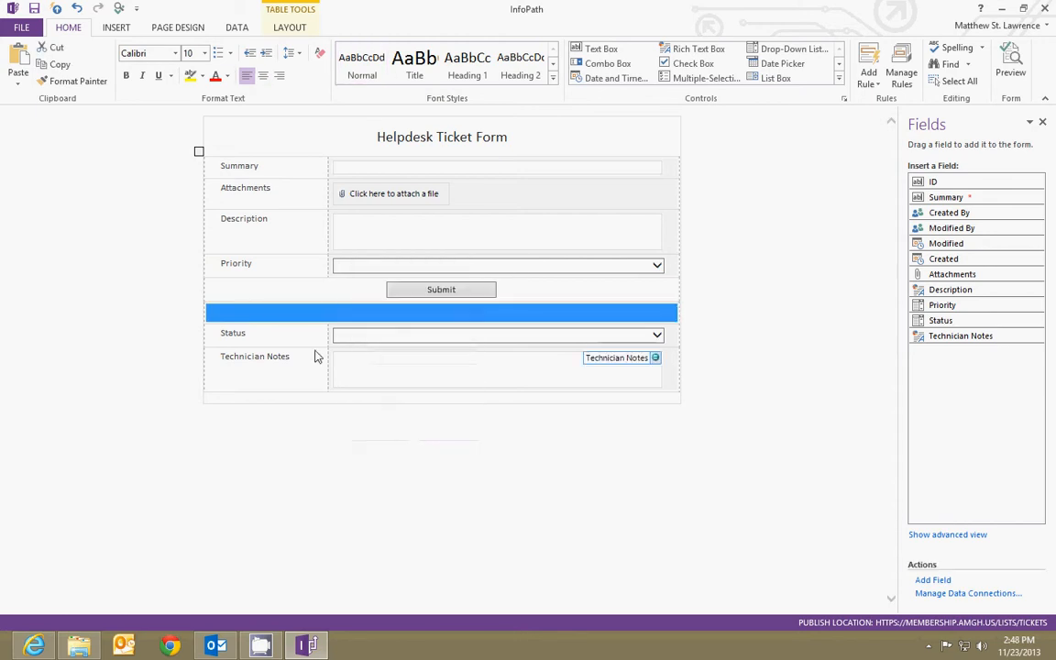
left_click(295, 320)
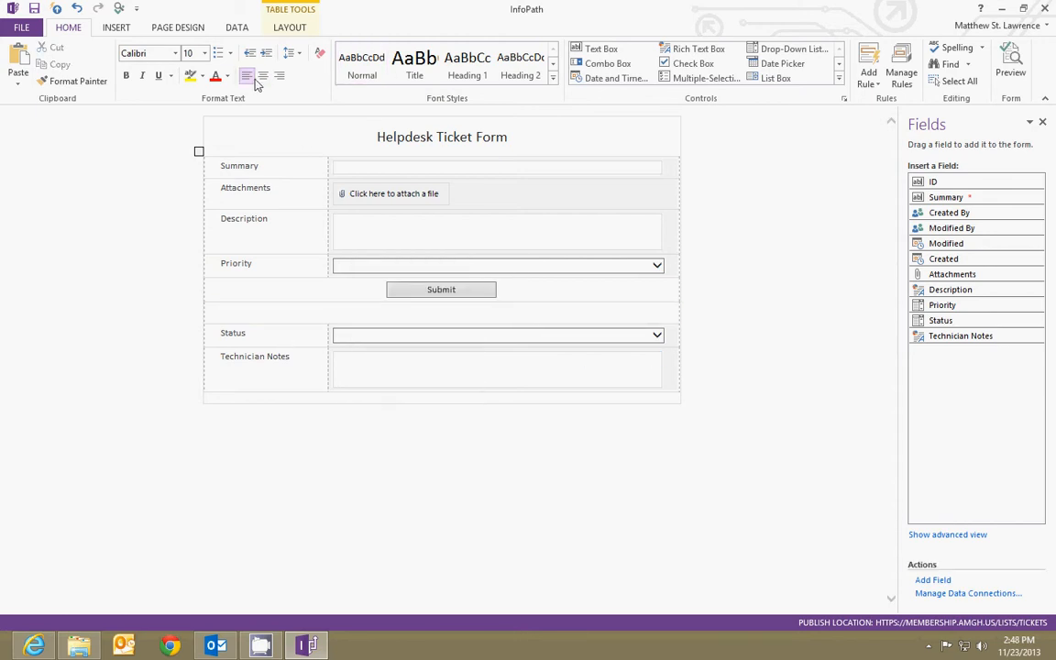
Add blank line spacing below the Submit button within its row
left_click(510, 290)
key("Return")
key("Return")
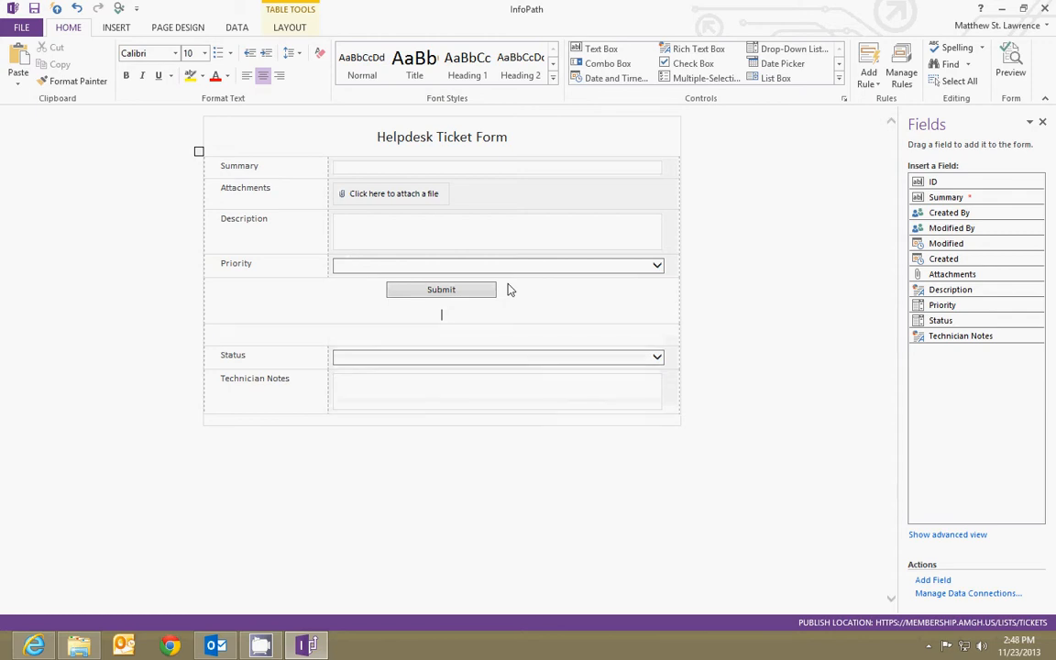
Add the centered text "For Helpdesk use only!" in the merged row above Status
left_click(457, 341)
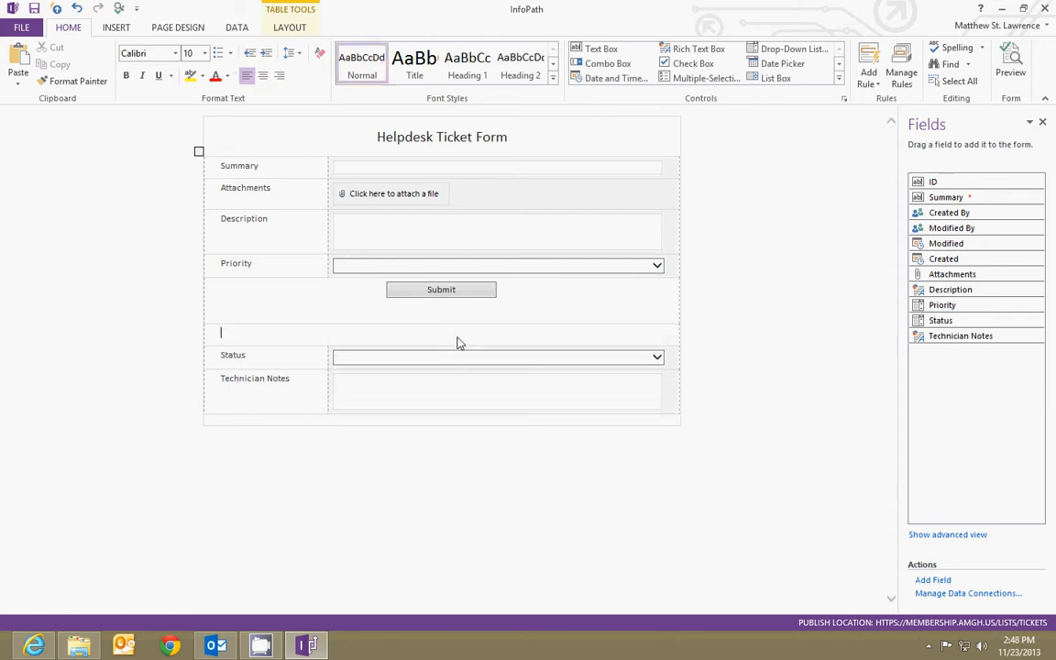
left_click(263, 77)
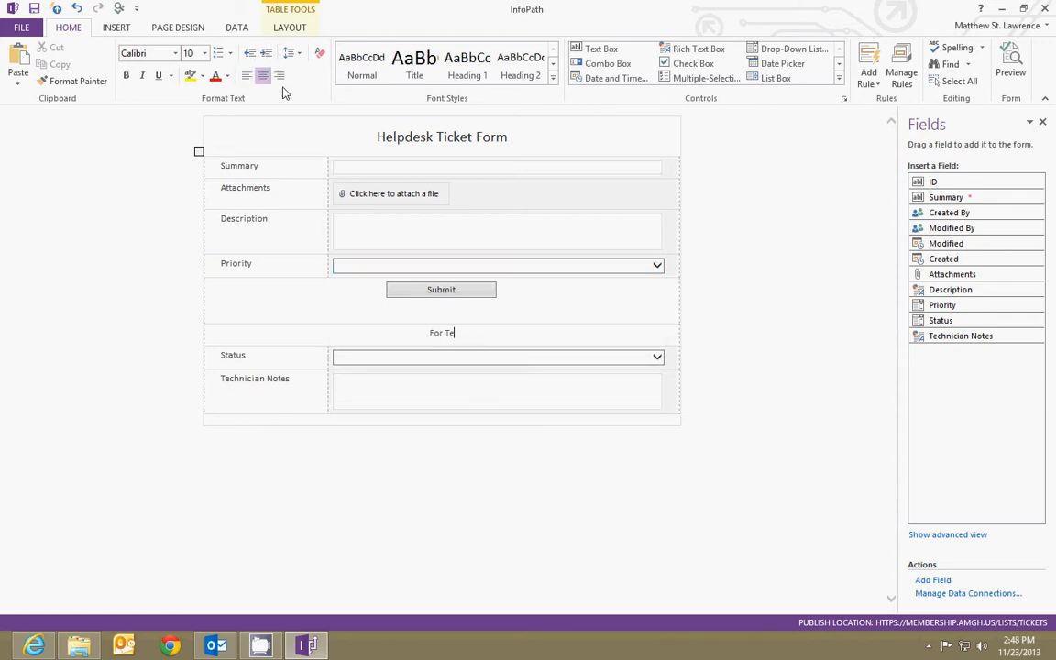
type("For Helpdesk user o")
key("BackSpace")
key("BackSpace")
key("BackSpace")
type("only!")
Apply the Heading 2 style to the "For Helpdesk use only!" text
key("ctrl+shift+Home")
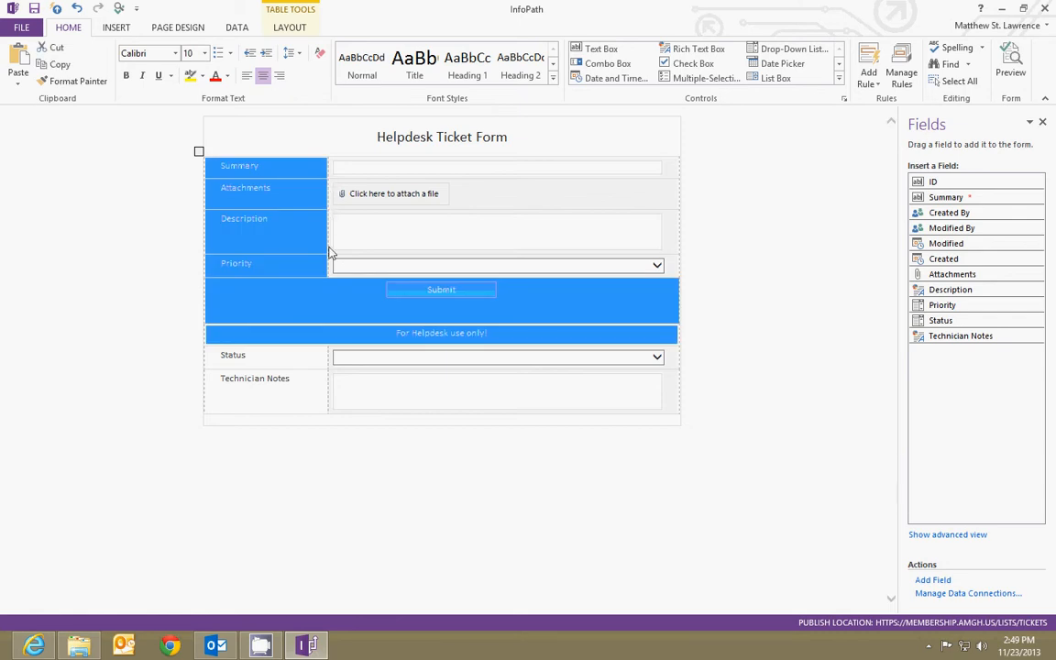
left_click_drag(395, 333, 491, 336)
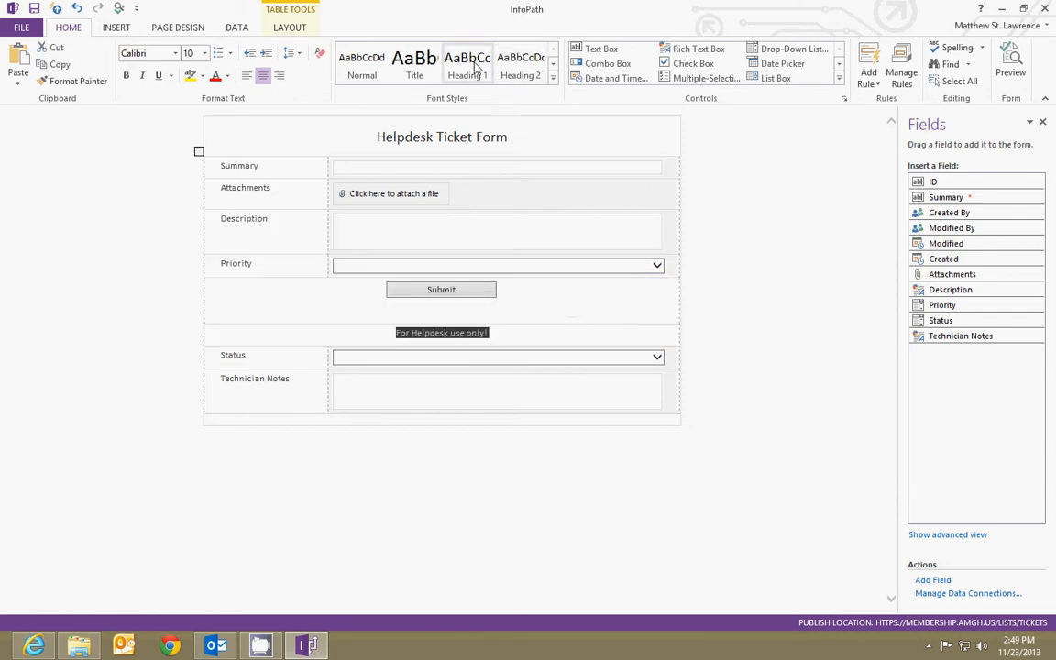
left_click(519, 64)
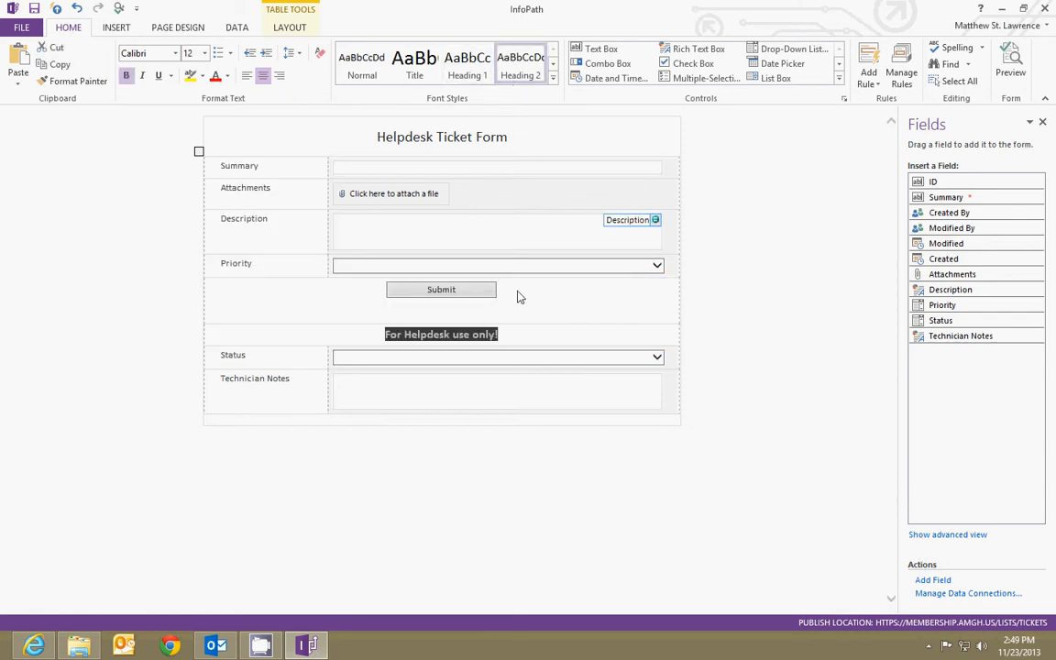
left_click(515, 342)
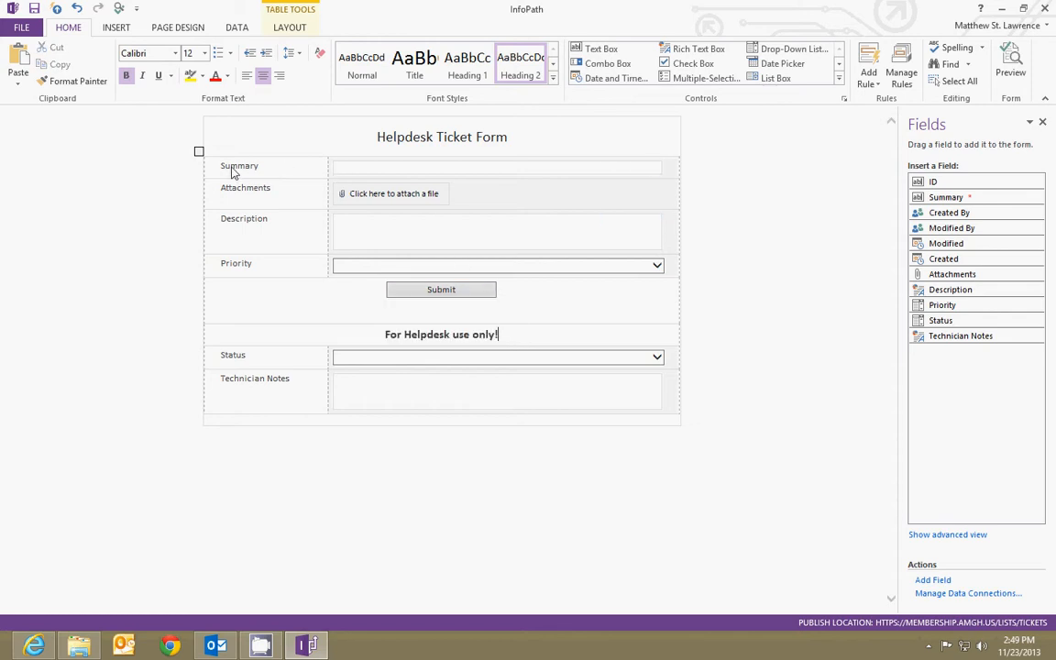
Put a solid red 2¼ pt outline border around the "For Helpdesk use only!", Status and Technician Notes rows
left_click_drag(234, 173, 471, 266)
left_click(341, 308)
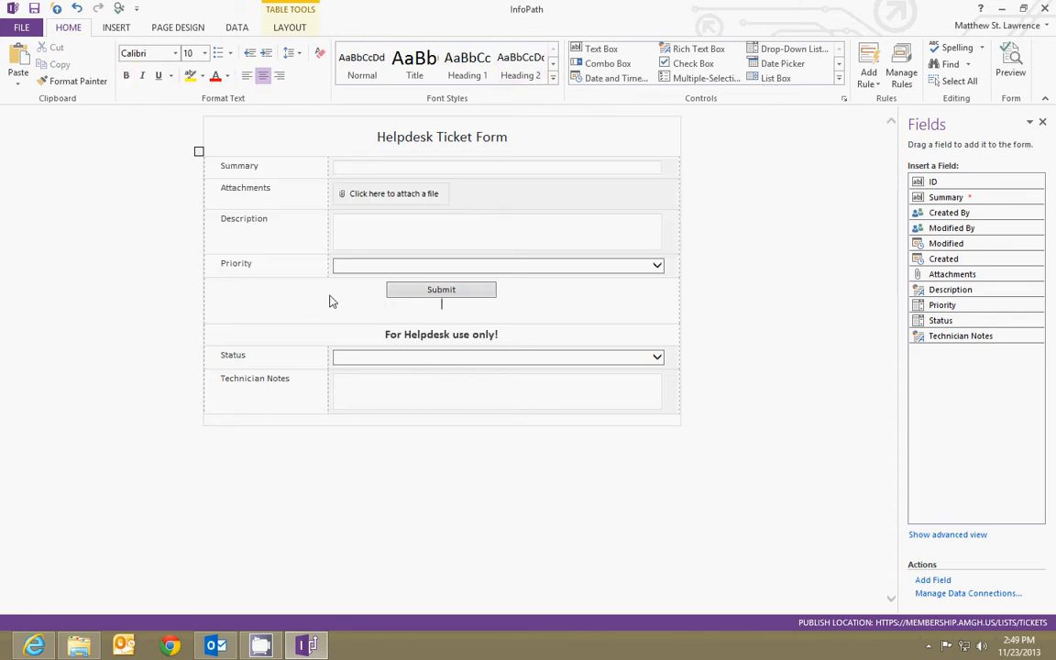
left_click_drag(280, 334, 464, 386)
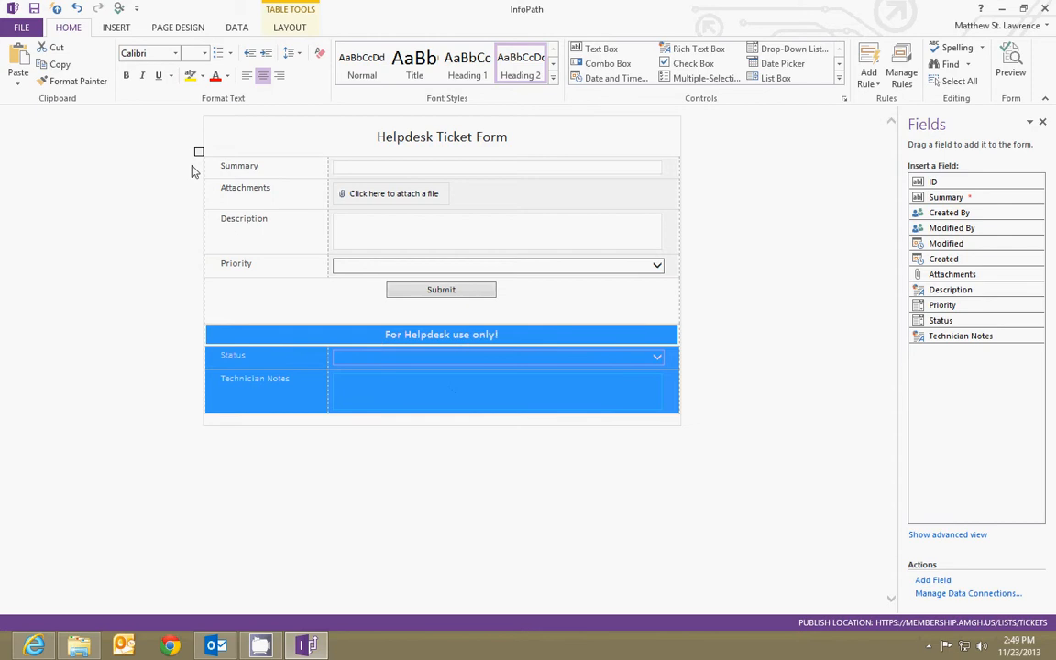
left_click(290, 28)
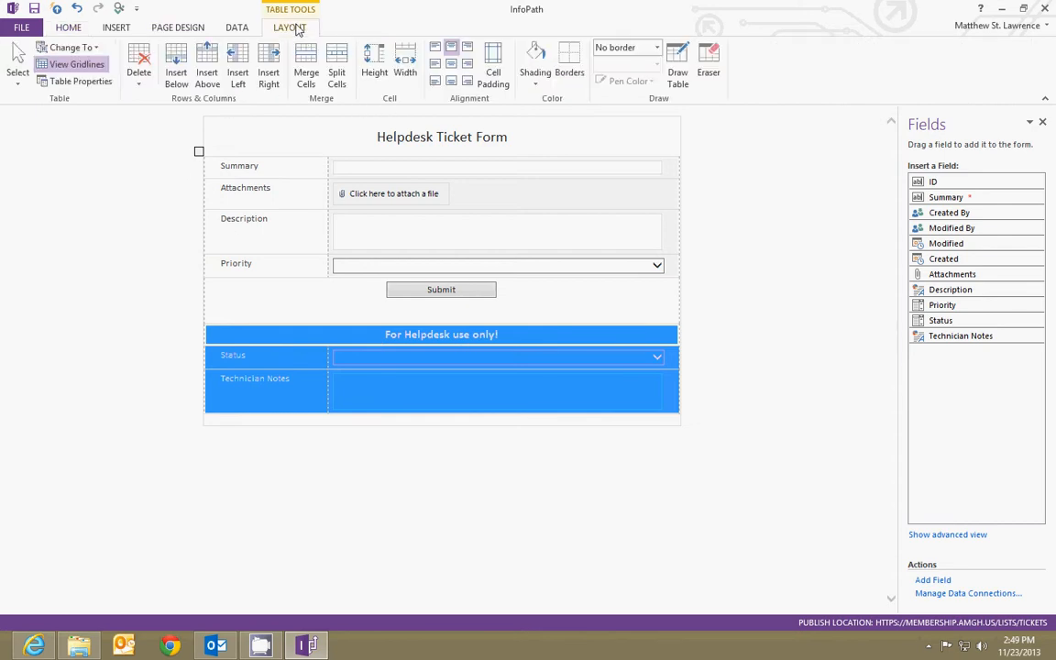
left_click(569, 65)
left_click(456, 335)
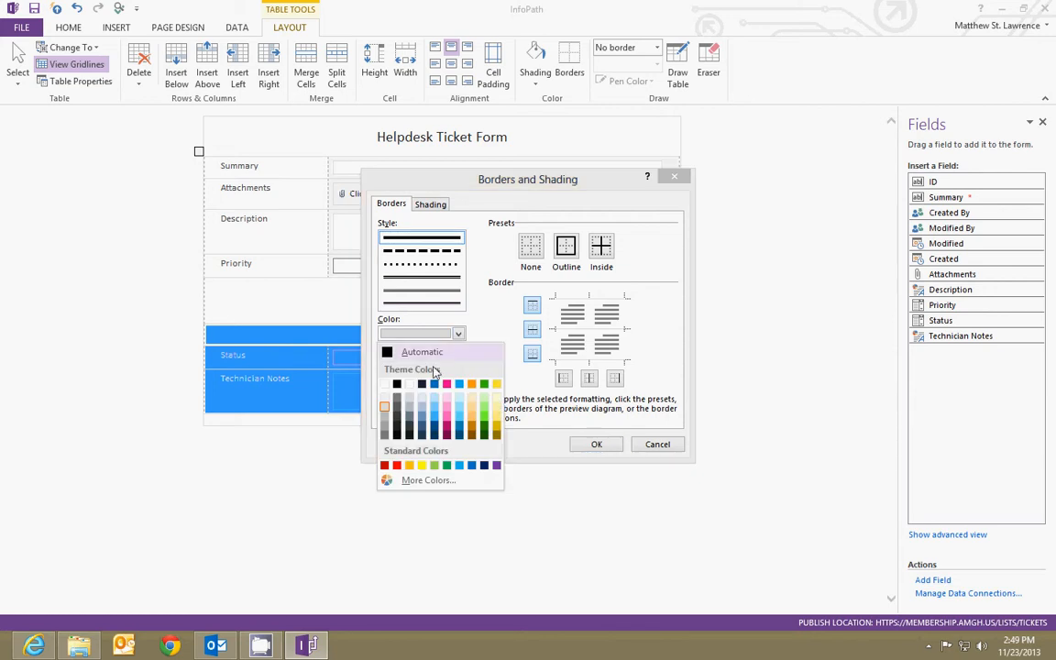
left_click(394, 466)
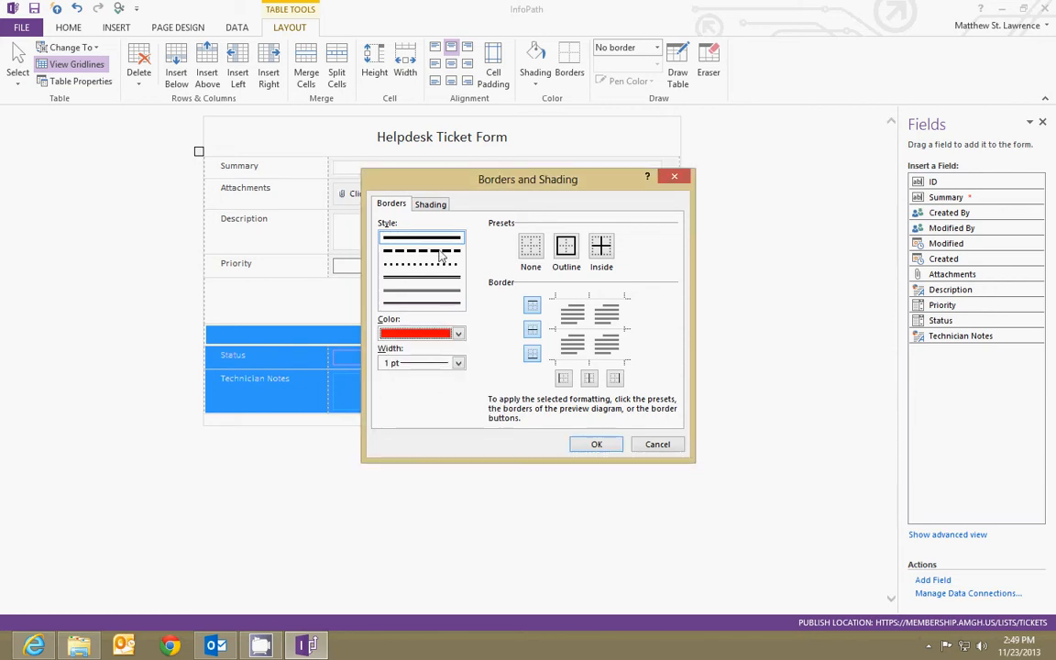
left_click(457, 363)
left_click(440, 405)
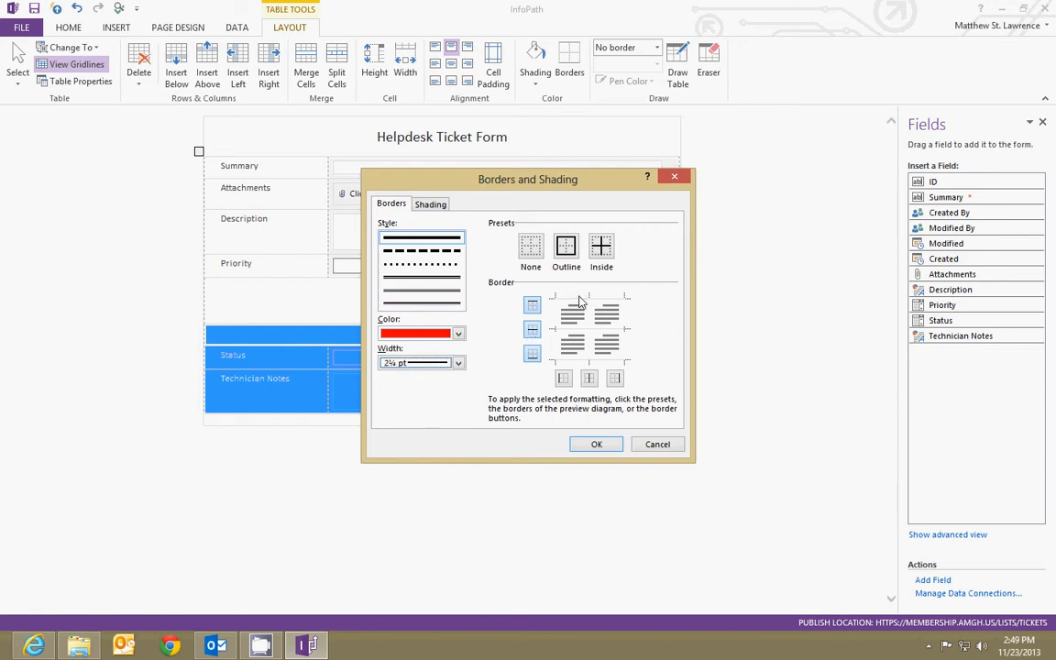
left_click(568, 250)
left_click(595, 445)
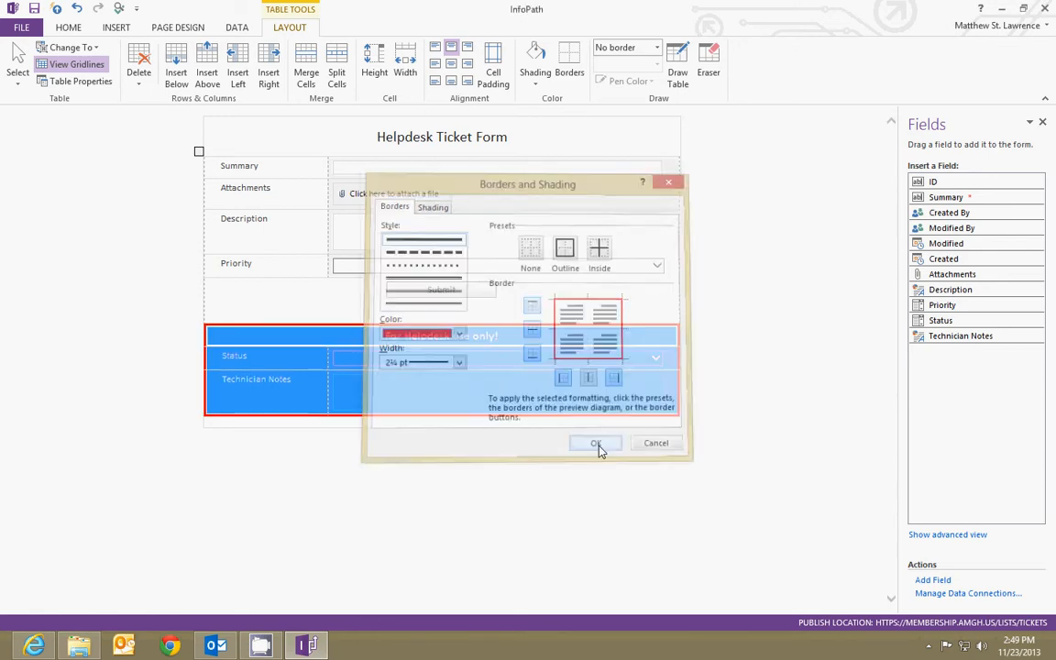
left_click(92, 342)
left_click(374, 338)
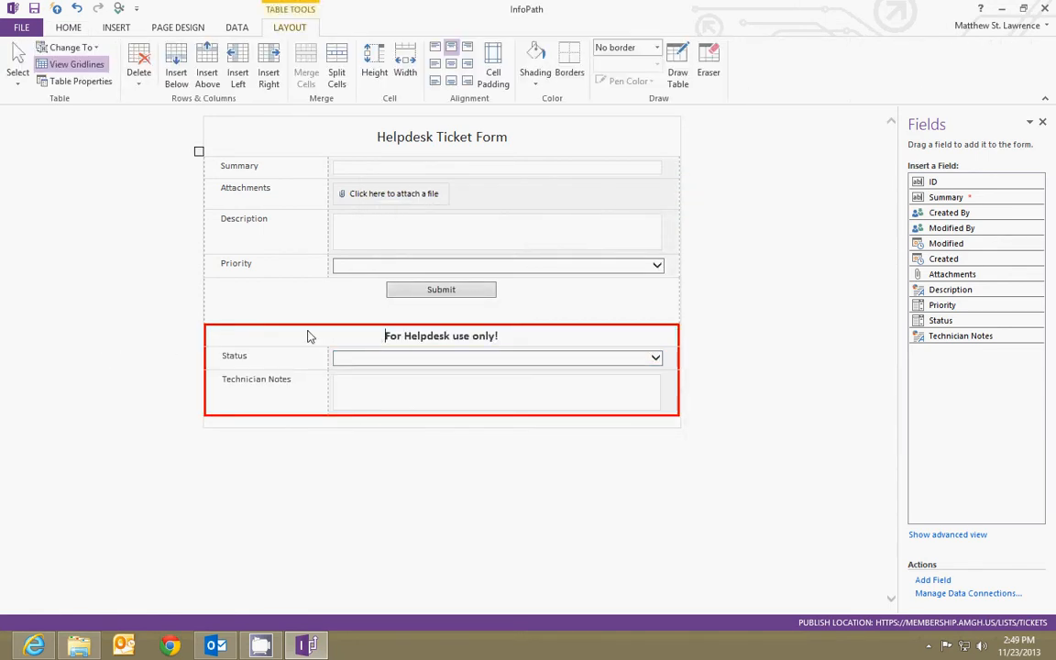
left_click(482, 405)
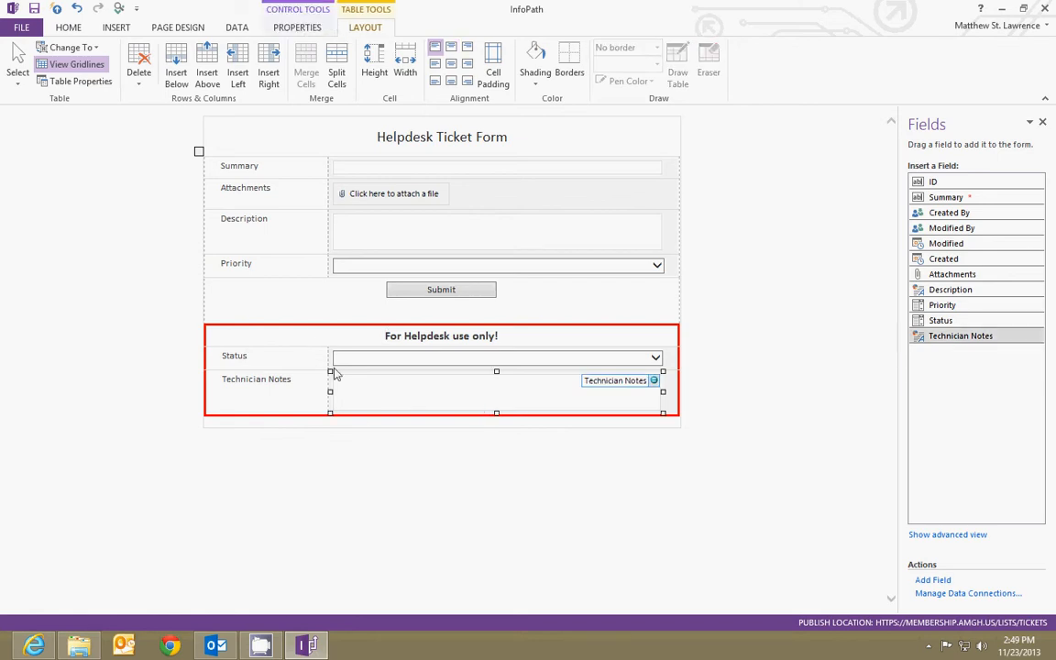
left_click(319, 306)
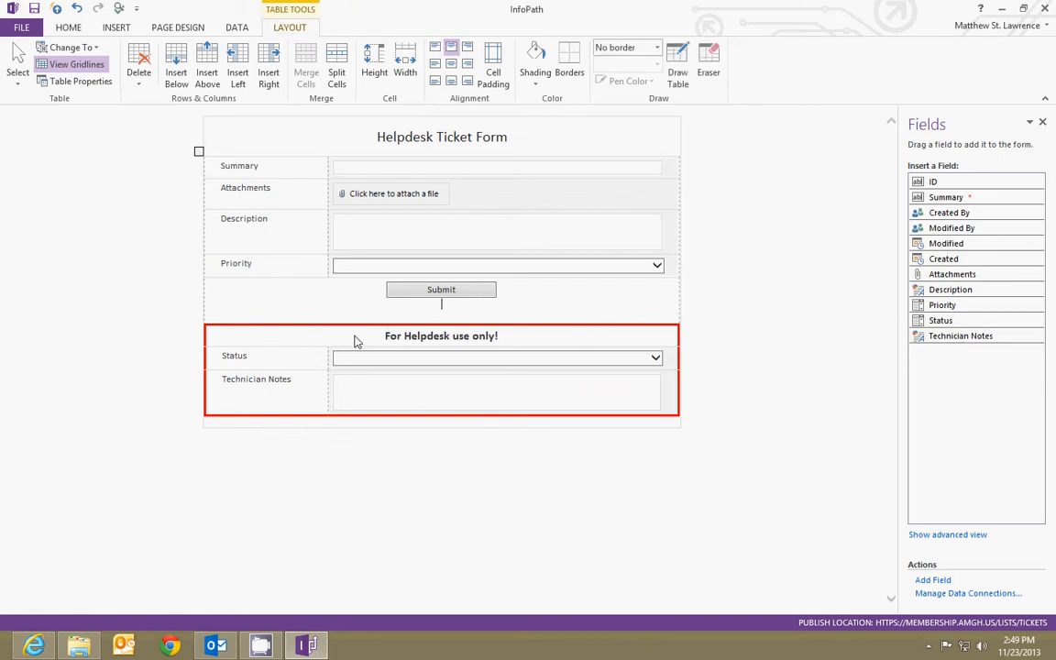
left_click_drag(266, 165, 504, 302)
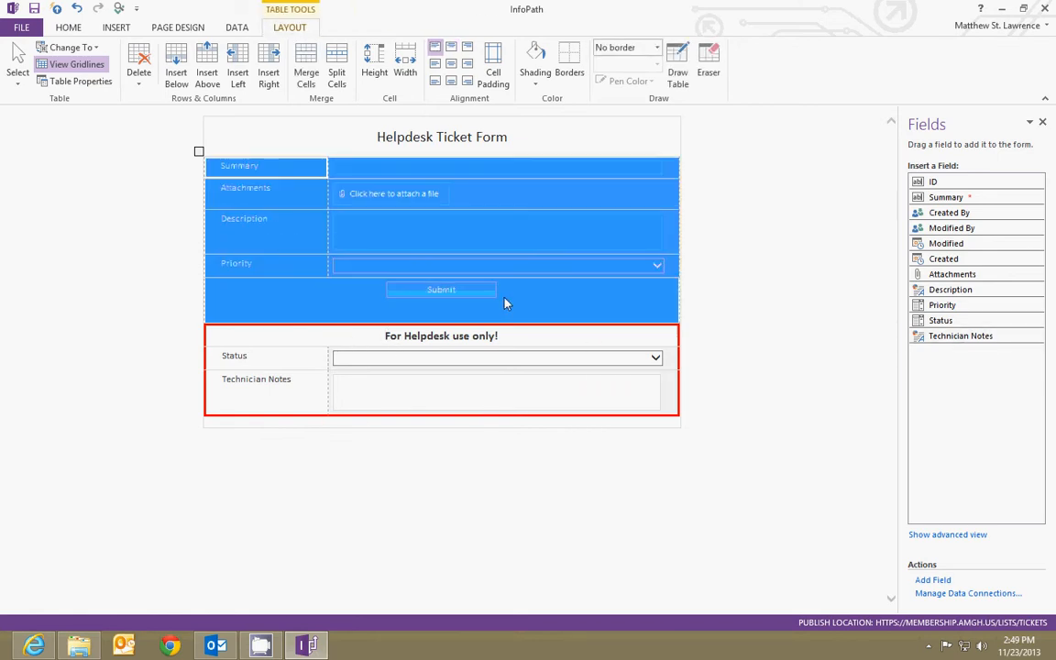
left_click(541, 301)
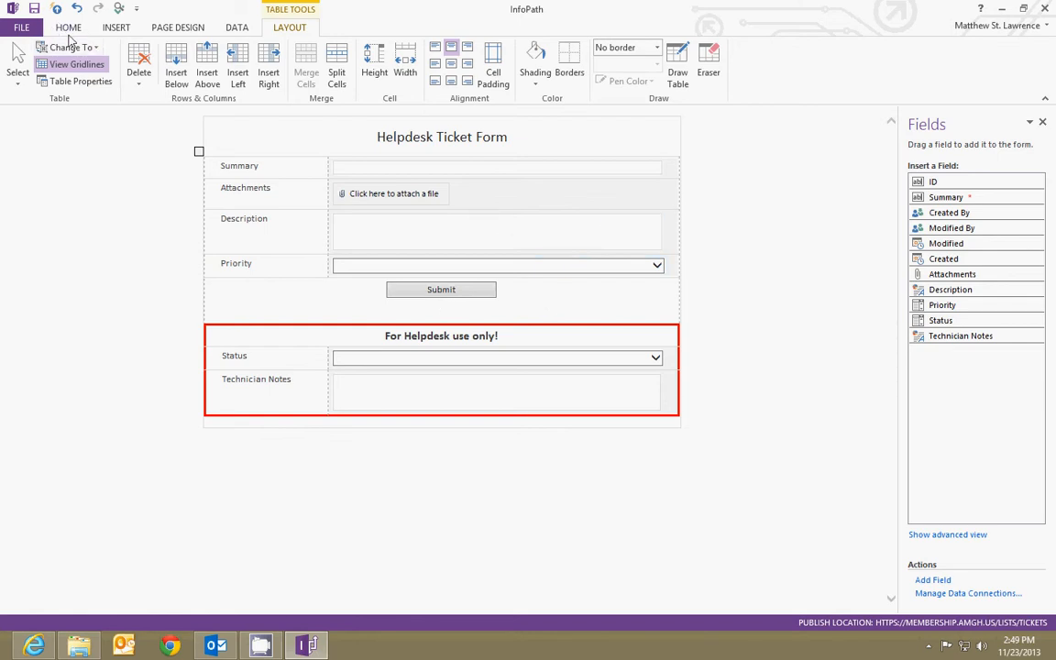
Quick Publish the helpdesk form template to the SharePoint Tickets list and close the publishing notice
left_click(21, 27)
left_click(28, 26)
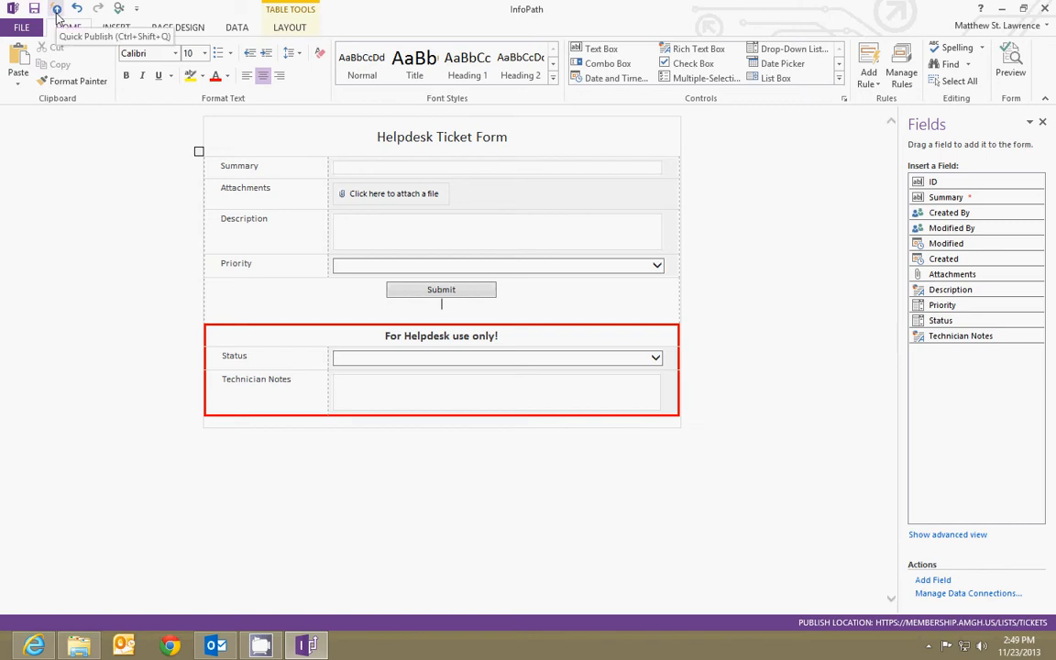
left_click(56, 9)
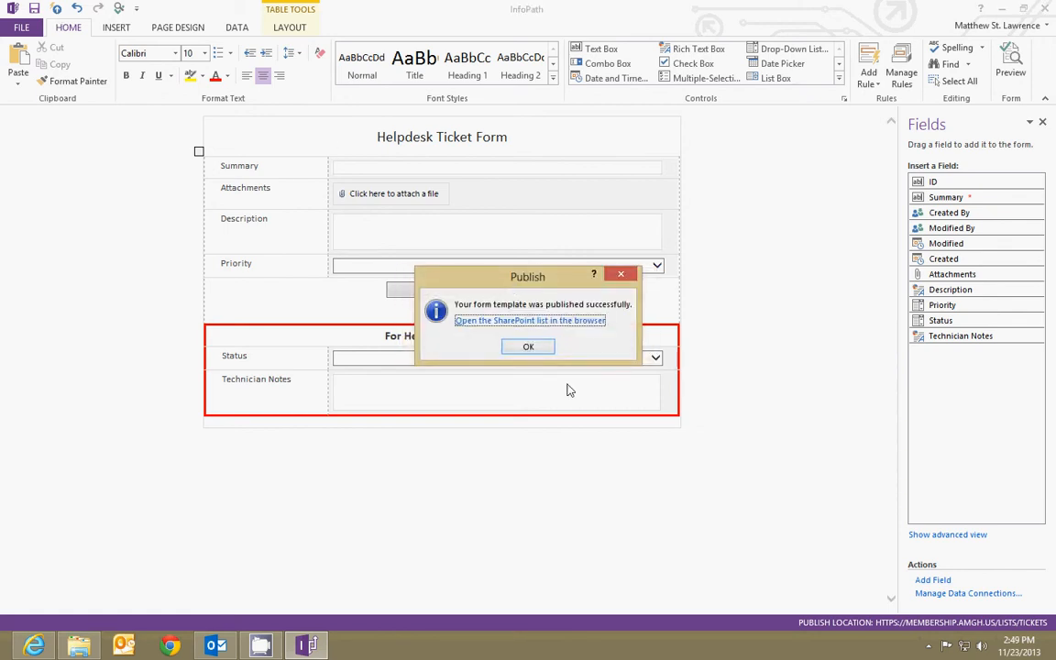
left_click(529, 348)
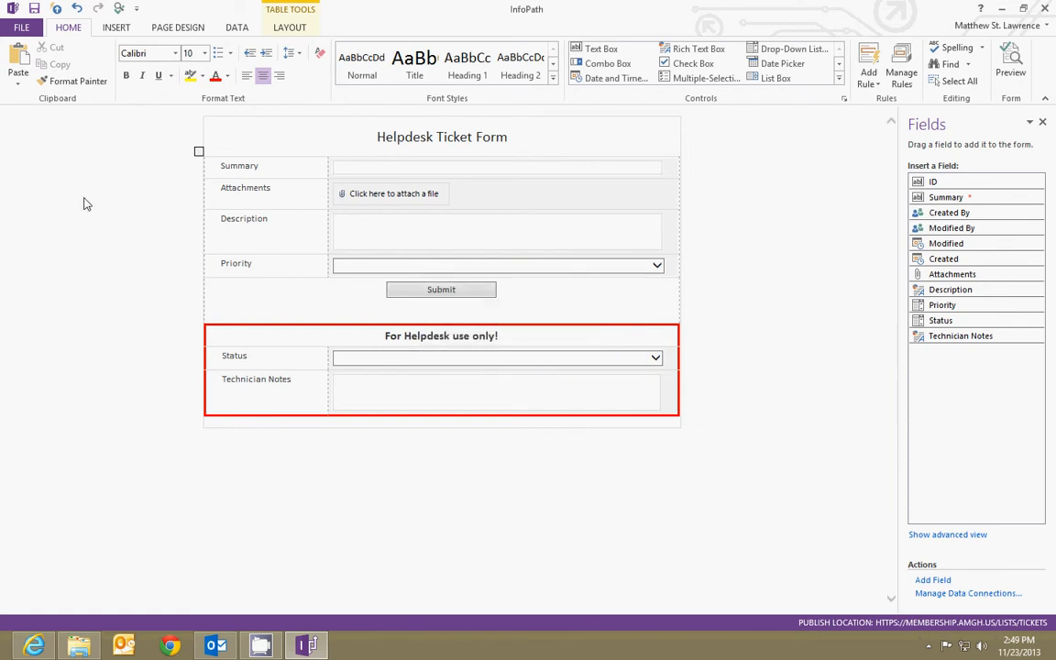
Switch to Internet Explorer, open a new item form in the Tickets list, and view the Priority choices
left_click(34, 646)
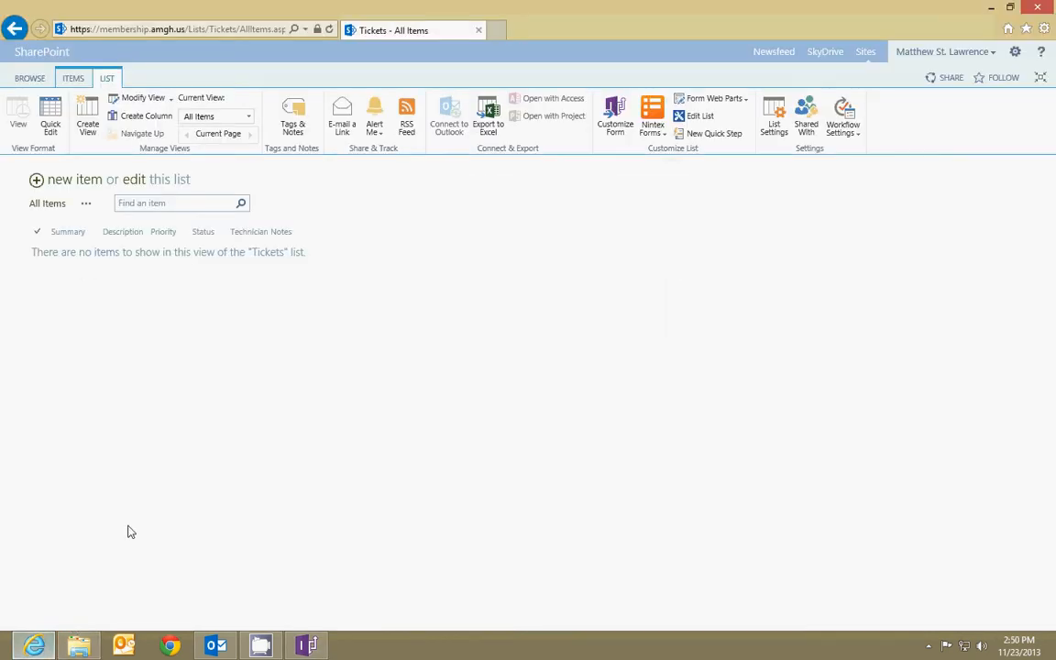
left_click(88, 188)
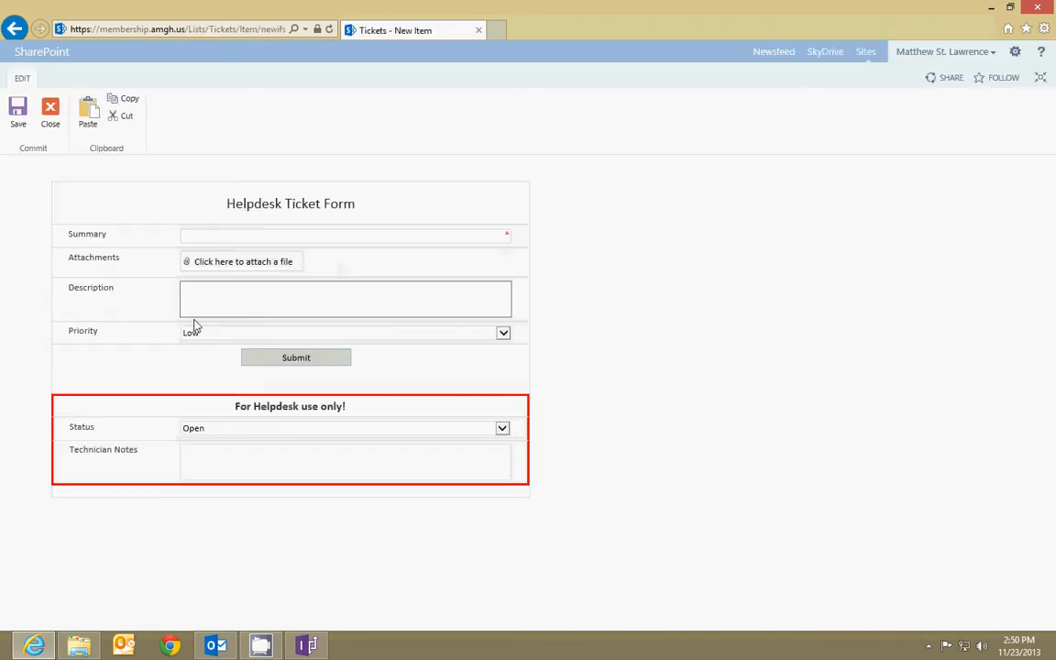
left_click(301, 300)
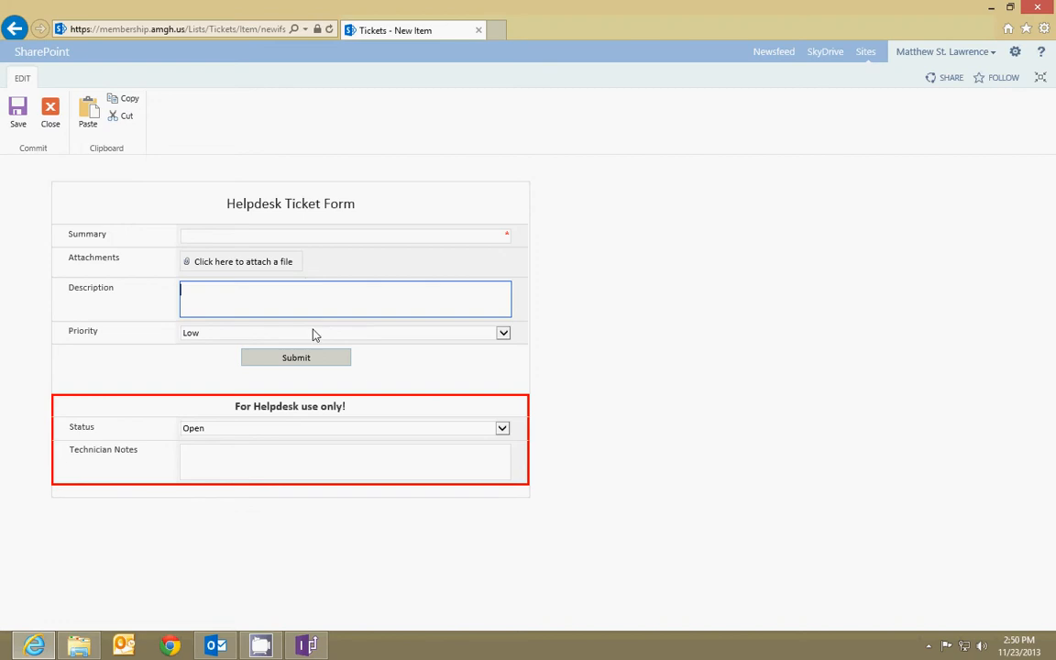
left_click(313, 334)
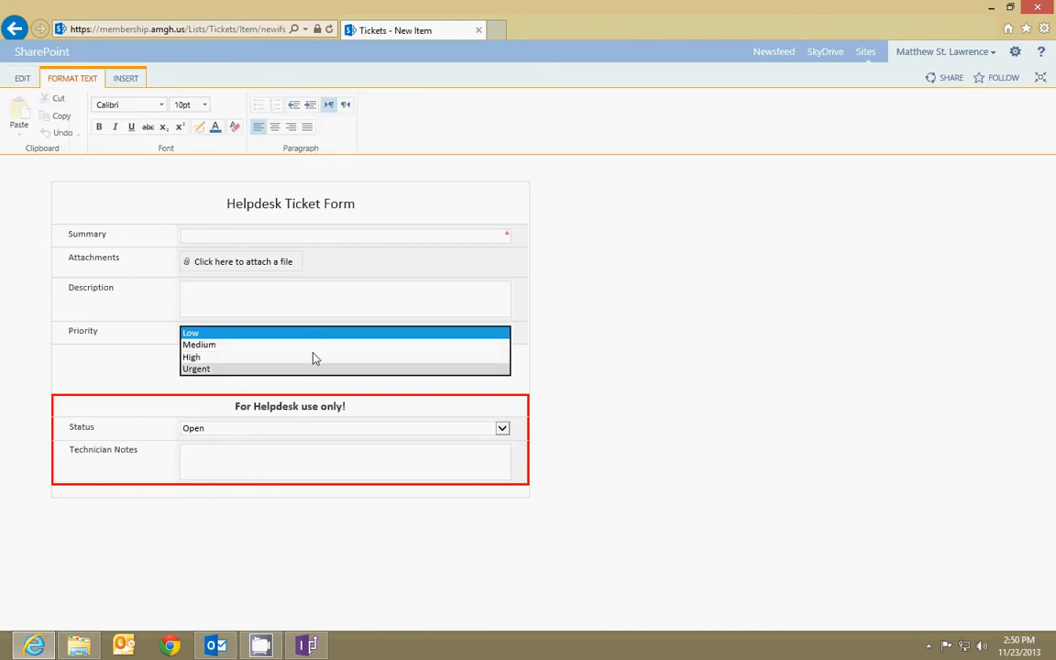
left_click(586, 298)
left_click(694, 268)
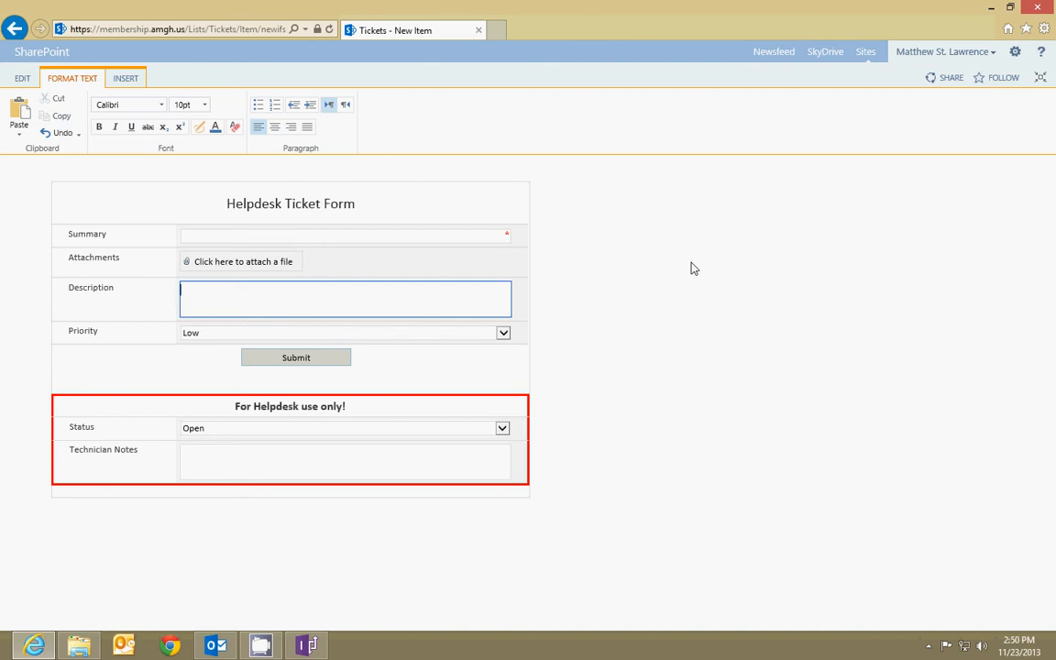
Look over the published form's requester fields and helpdesk section, and close the browser to return to InfoPath
left_click_drag(192, 208, 393, 450)
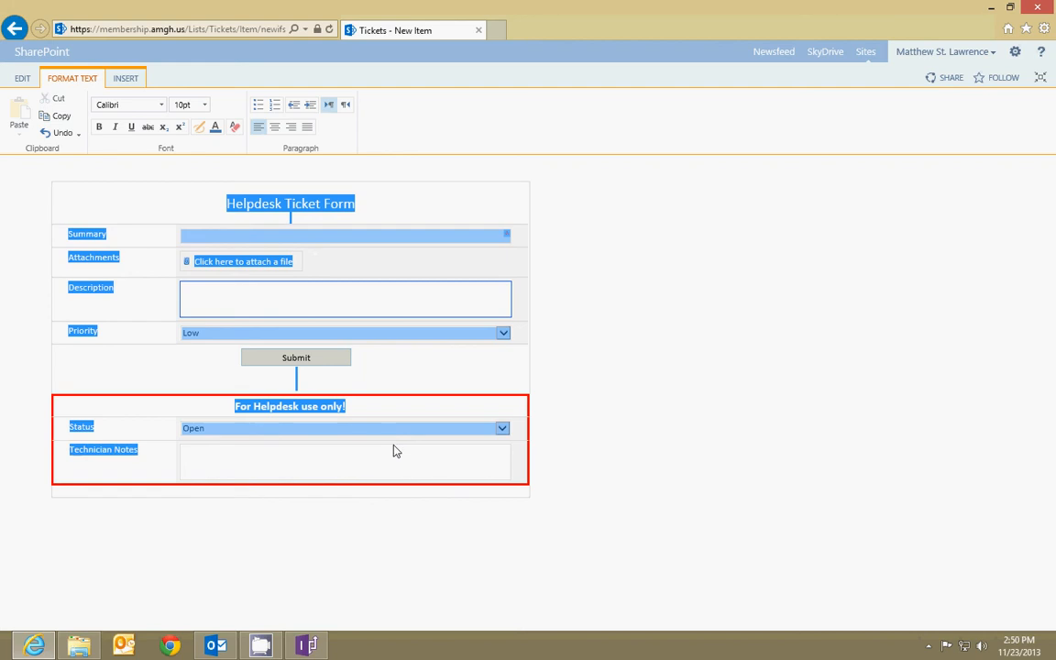
left_click(393, 455)
left_click(341, 232)
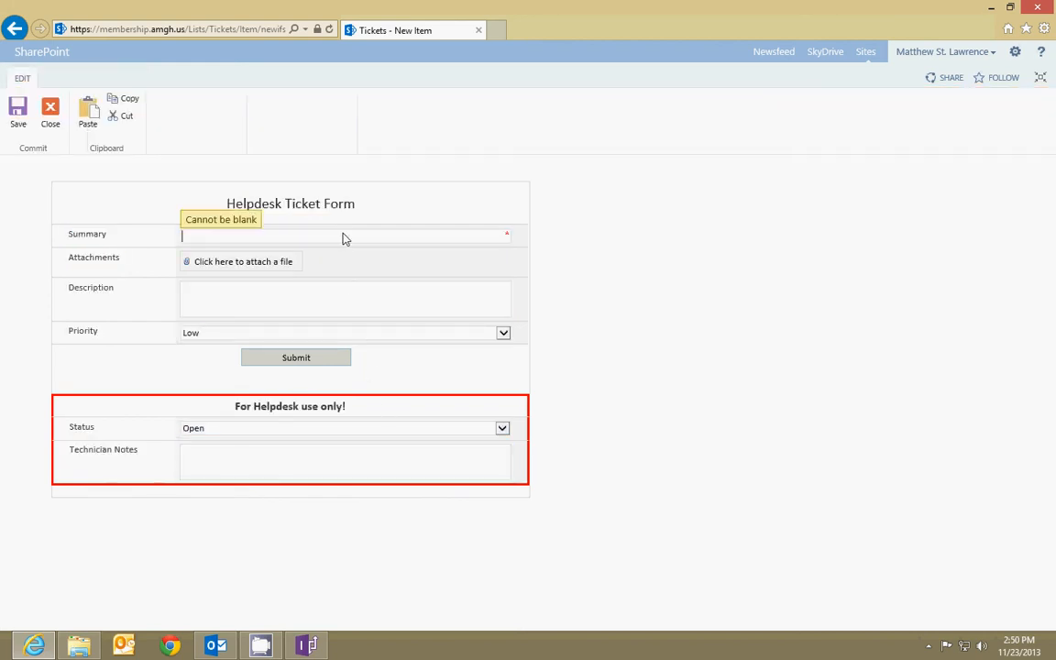
left_click_drag(150, 230, 140, 300)
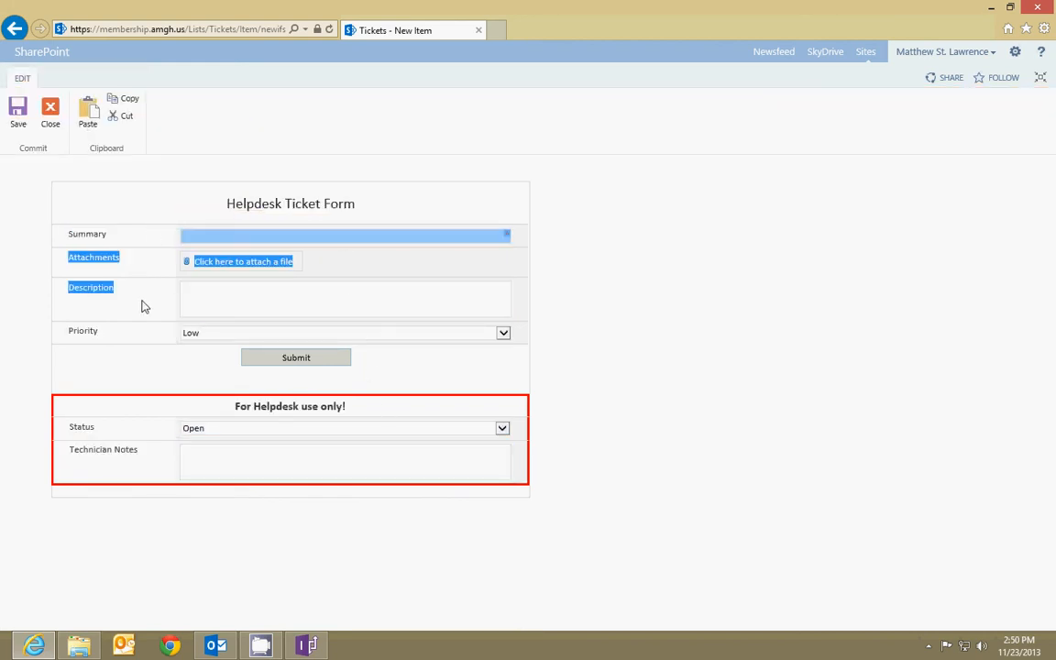
left_click(183, 360)
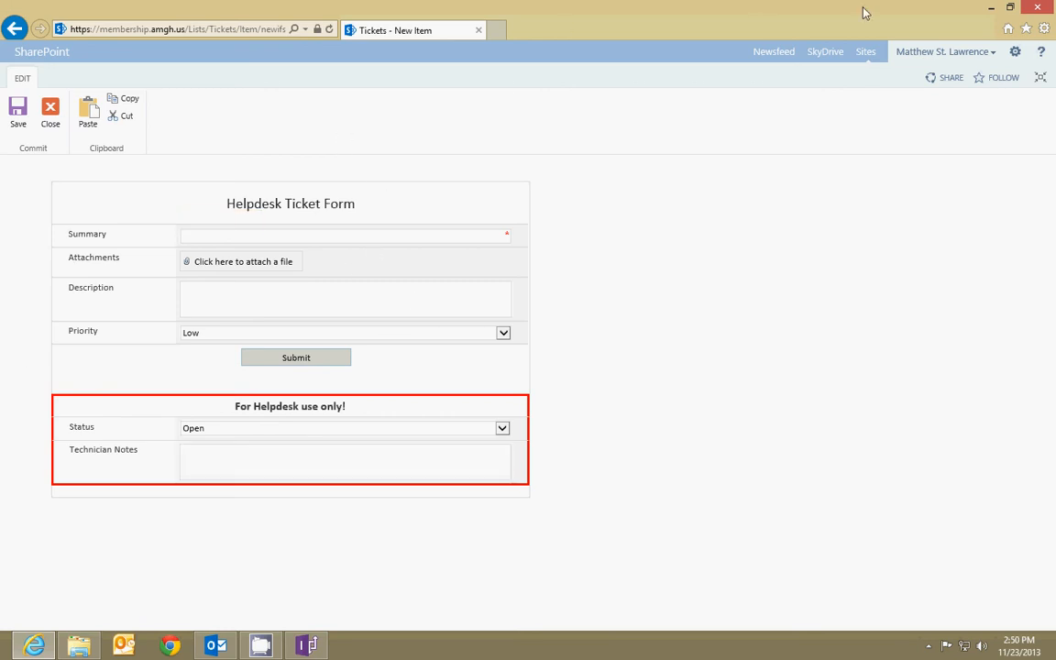
left_click(1034, 8)
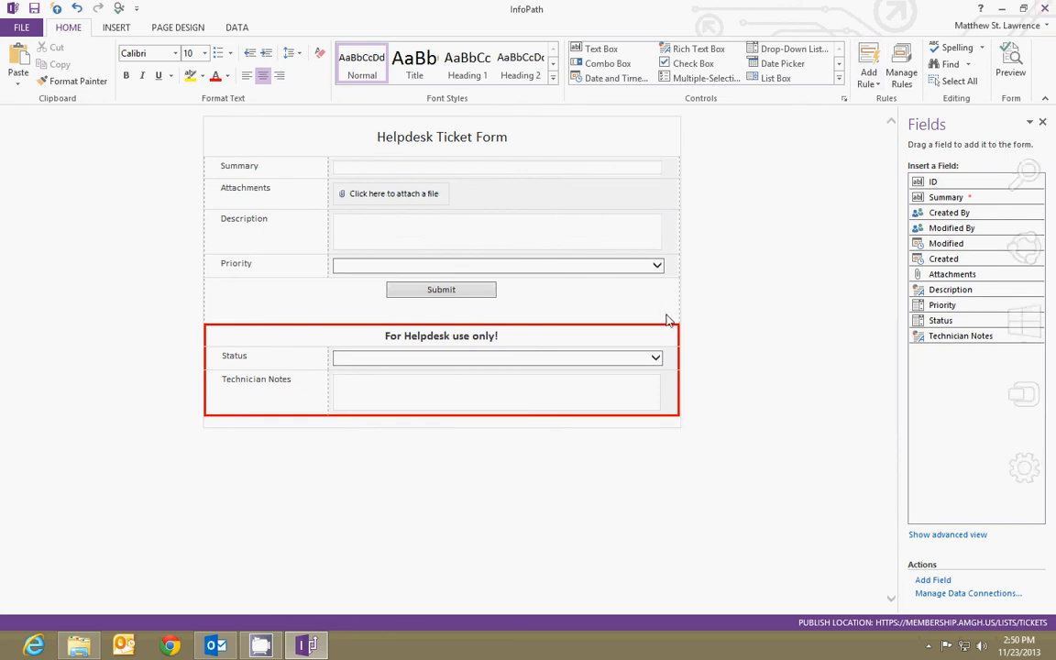
left_click(332, 145)
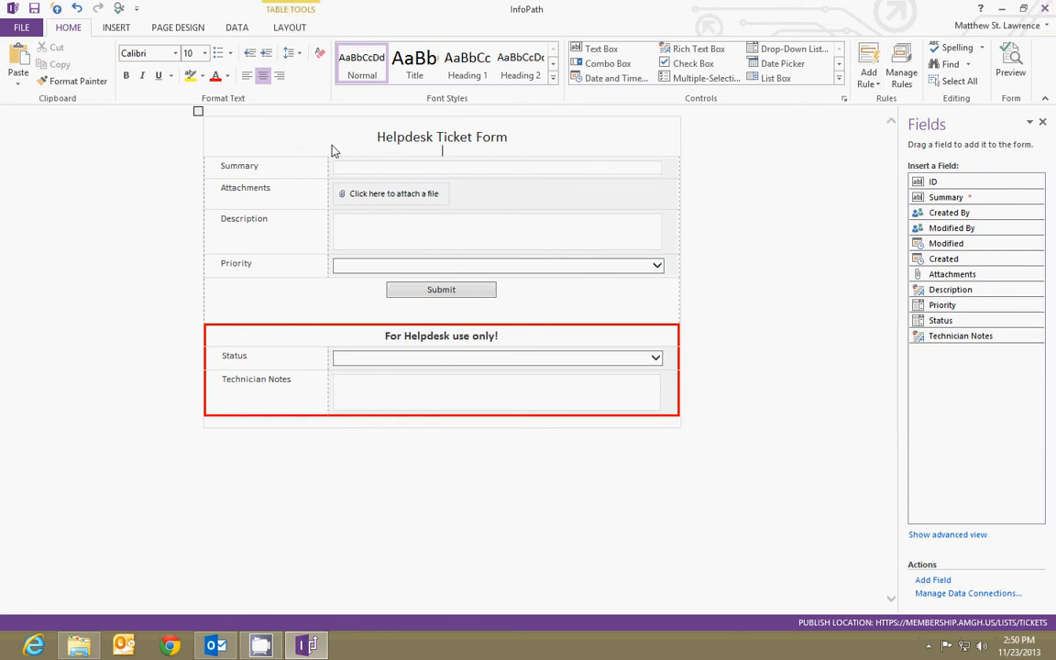
left_click_drag(549, 140, 357, 139)
left_click(535, 145)
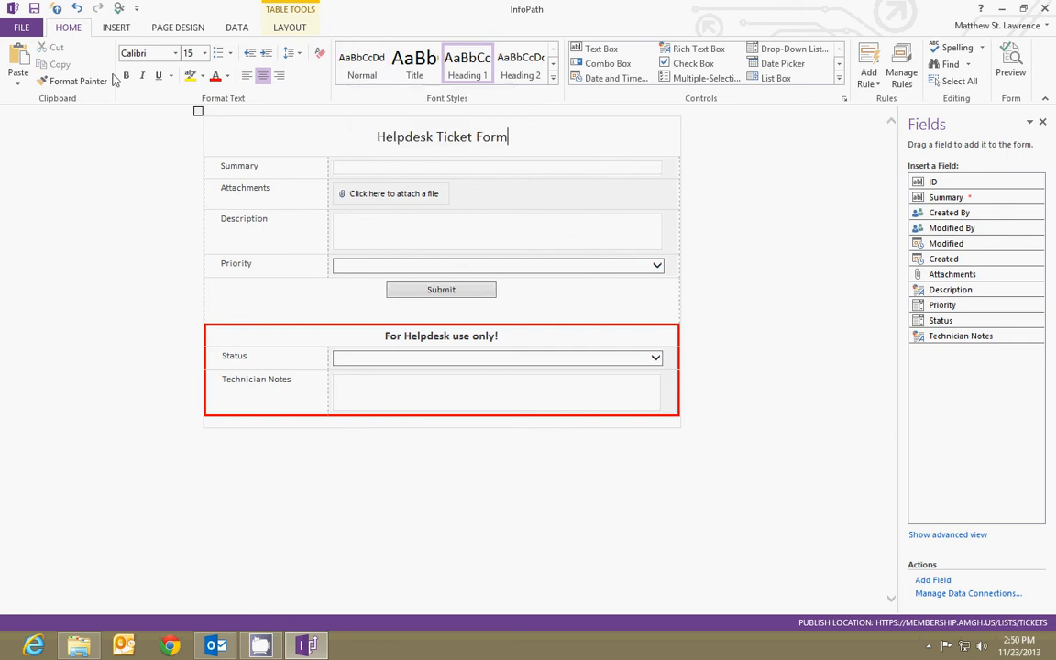